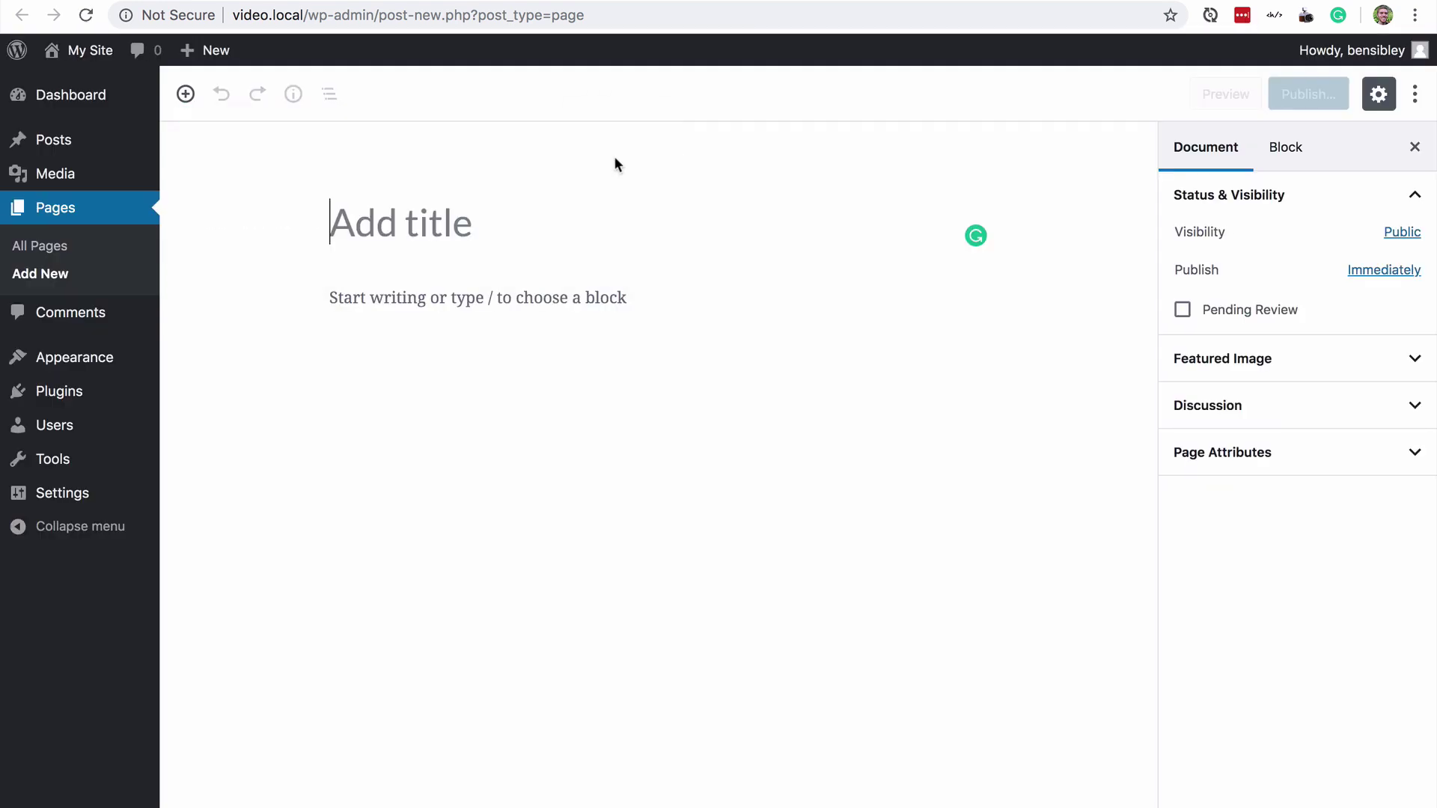
text(New Page)
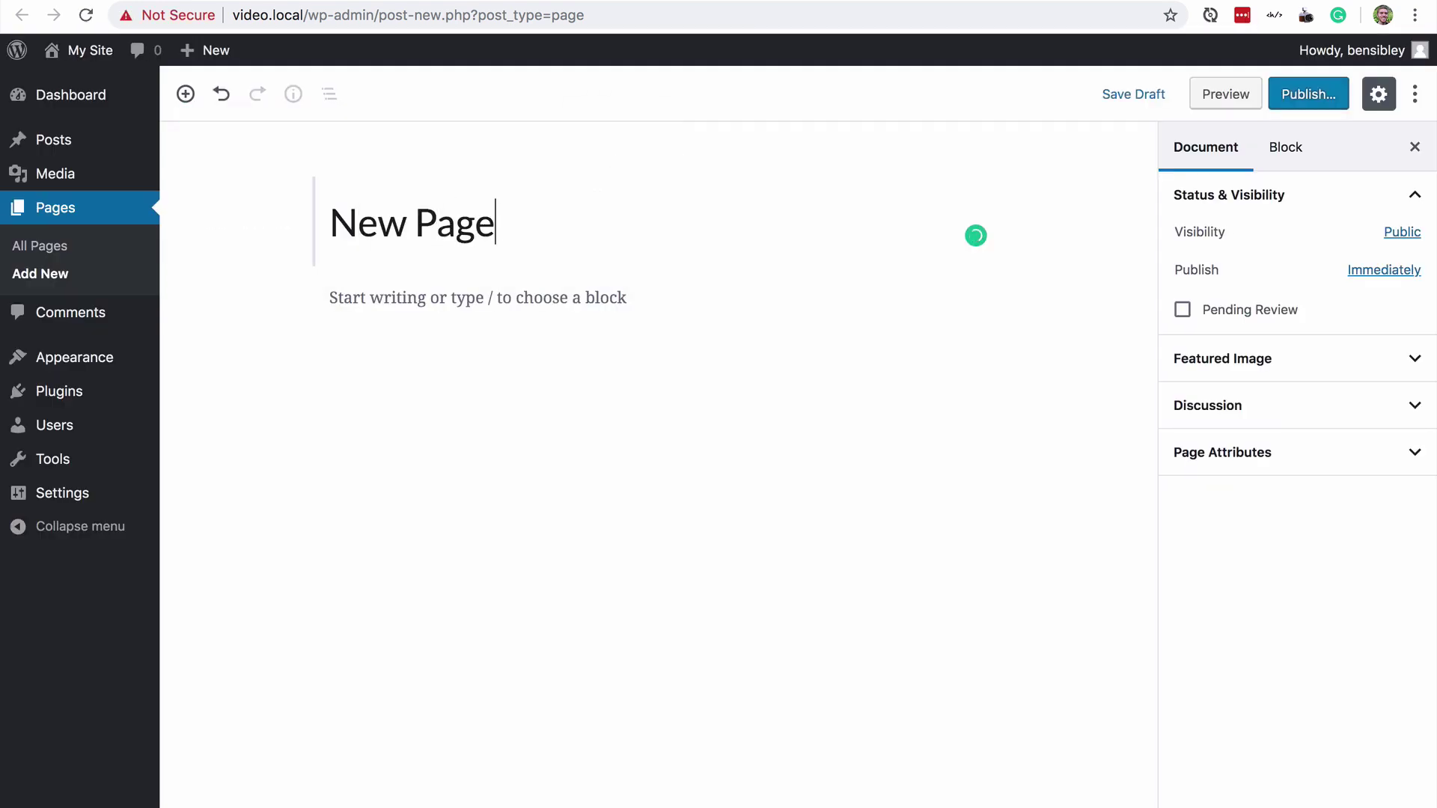
Publish the page titled 'New Page' and view it on the live site.
click(1310, 101)
click(1308, 101)
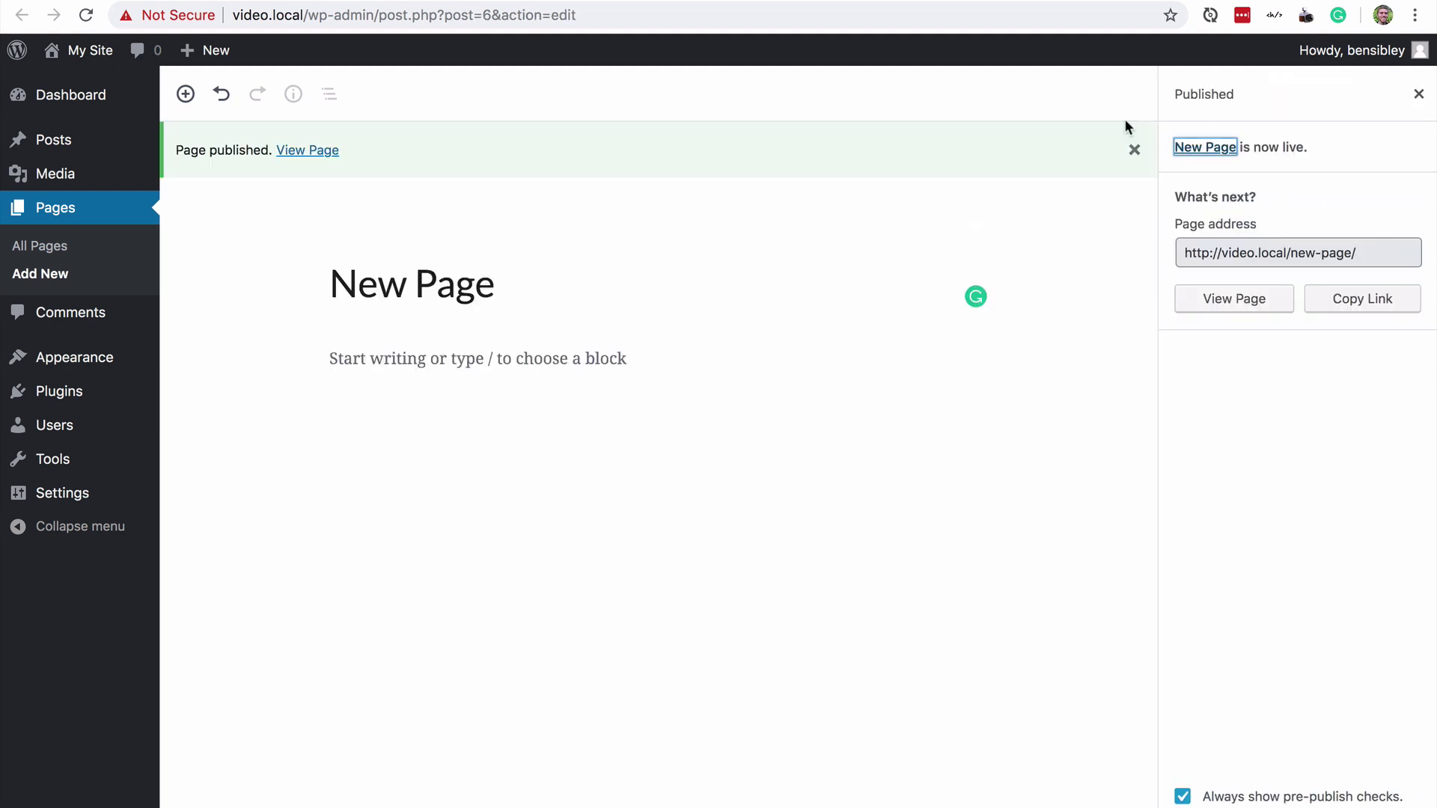
click(325, 152)
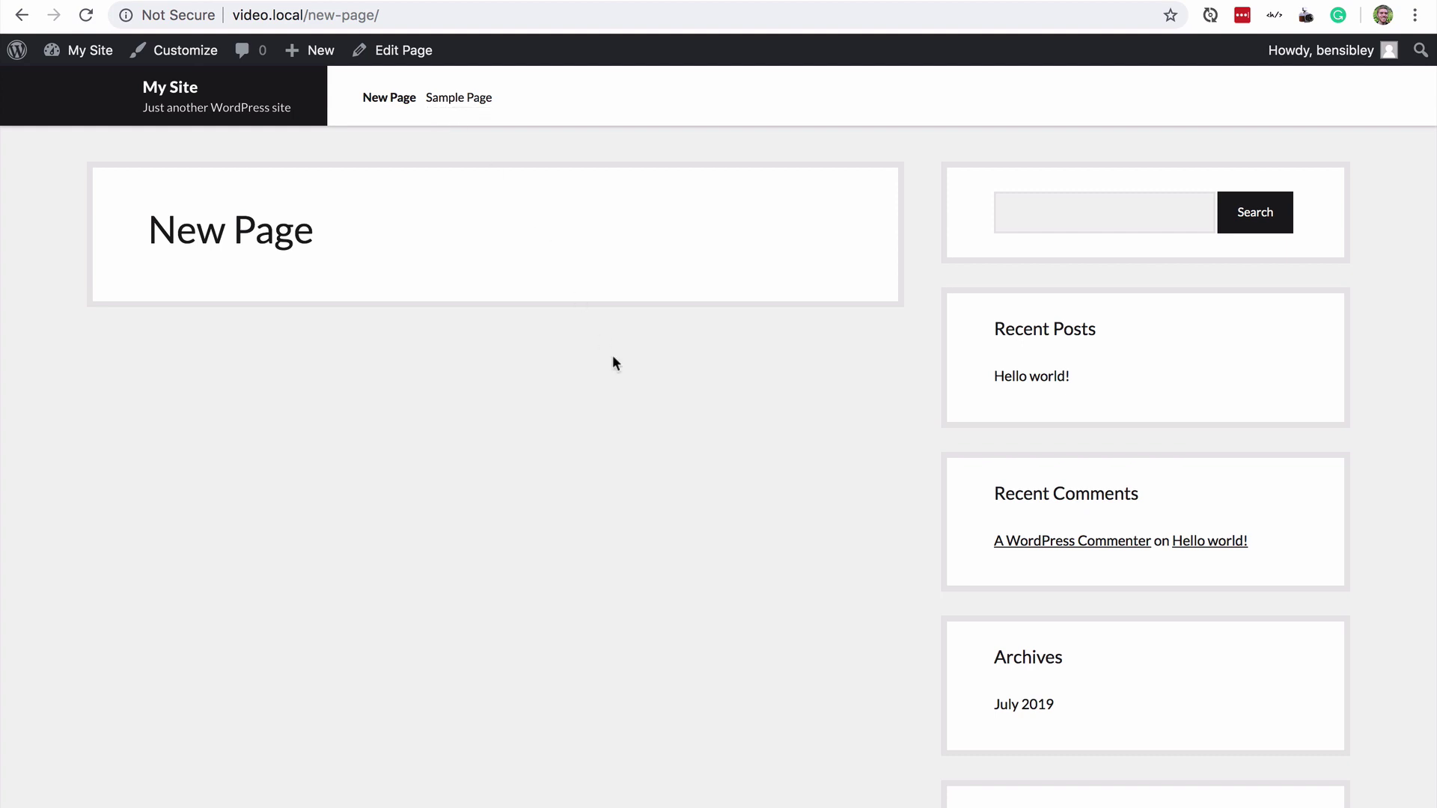
Go to the Hello world! post, then enter the Customizer's Menus via My Site.
click(1028, 380)
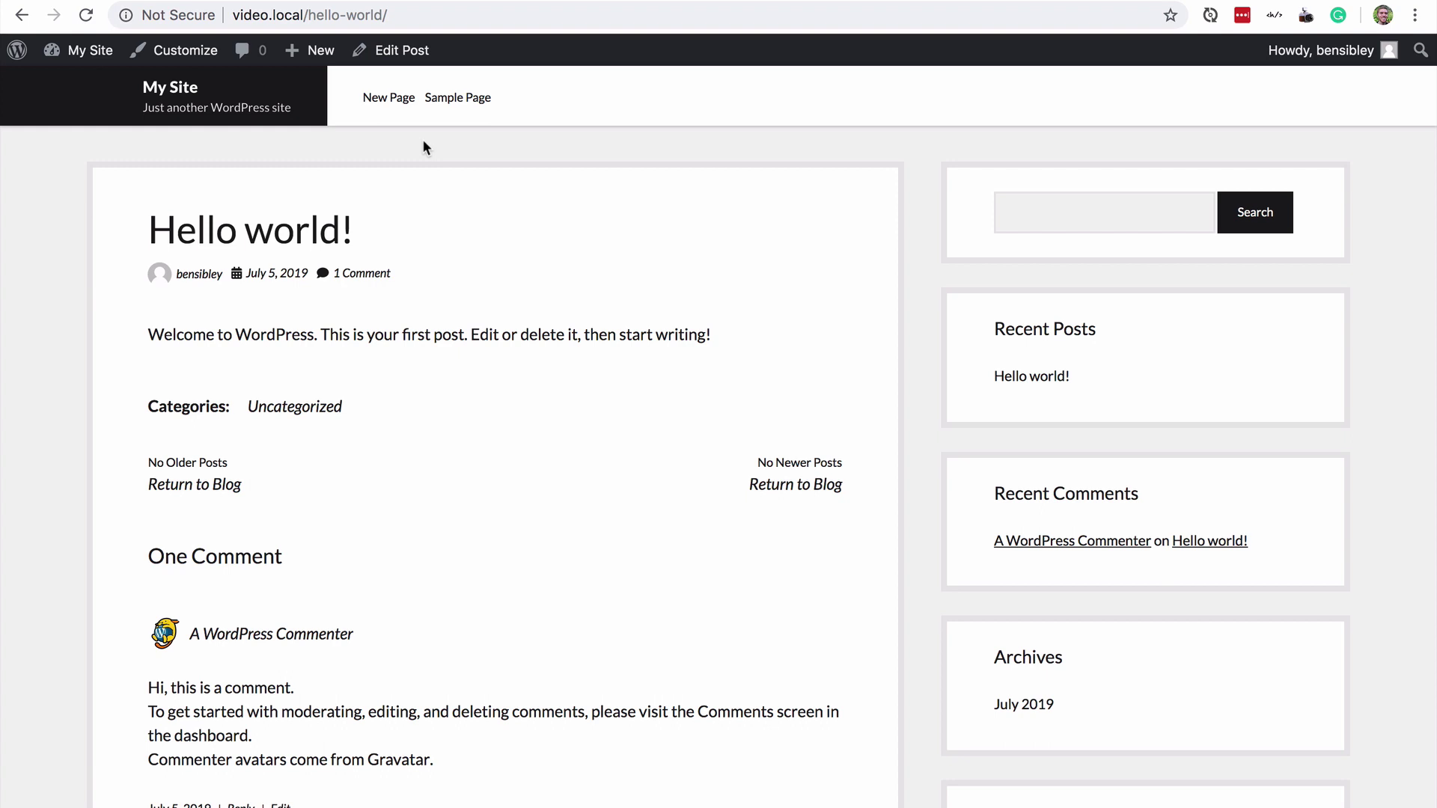
mouse_move(84, 50)
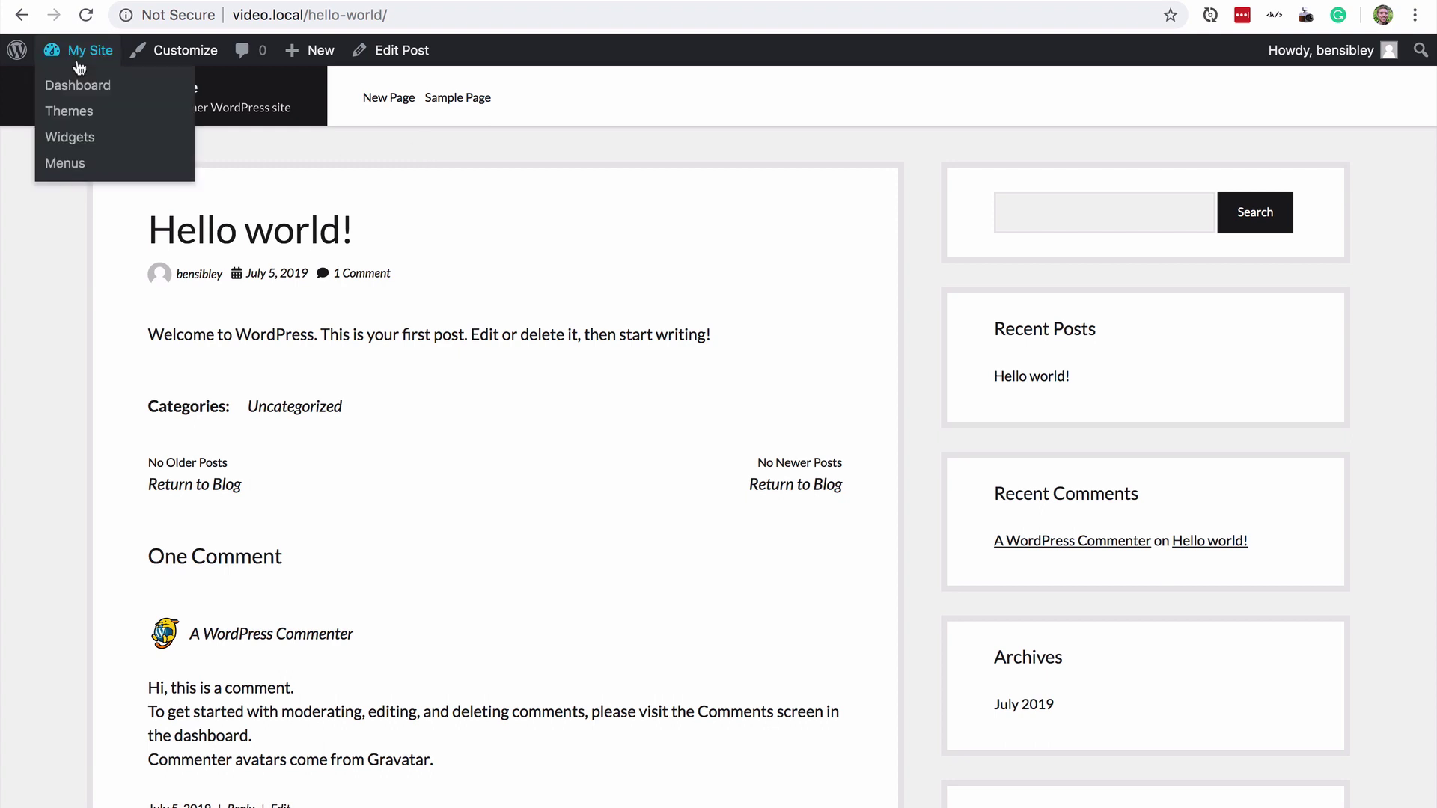
click(70, 164)
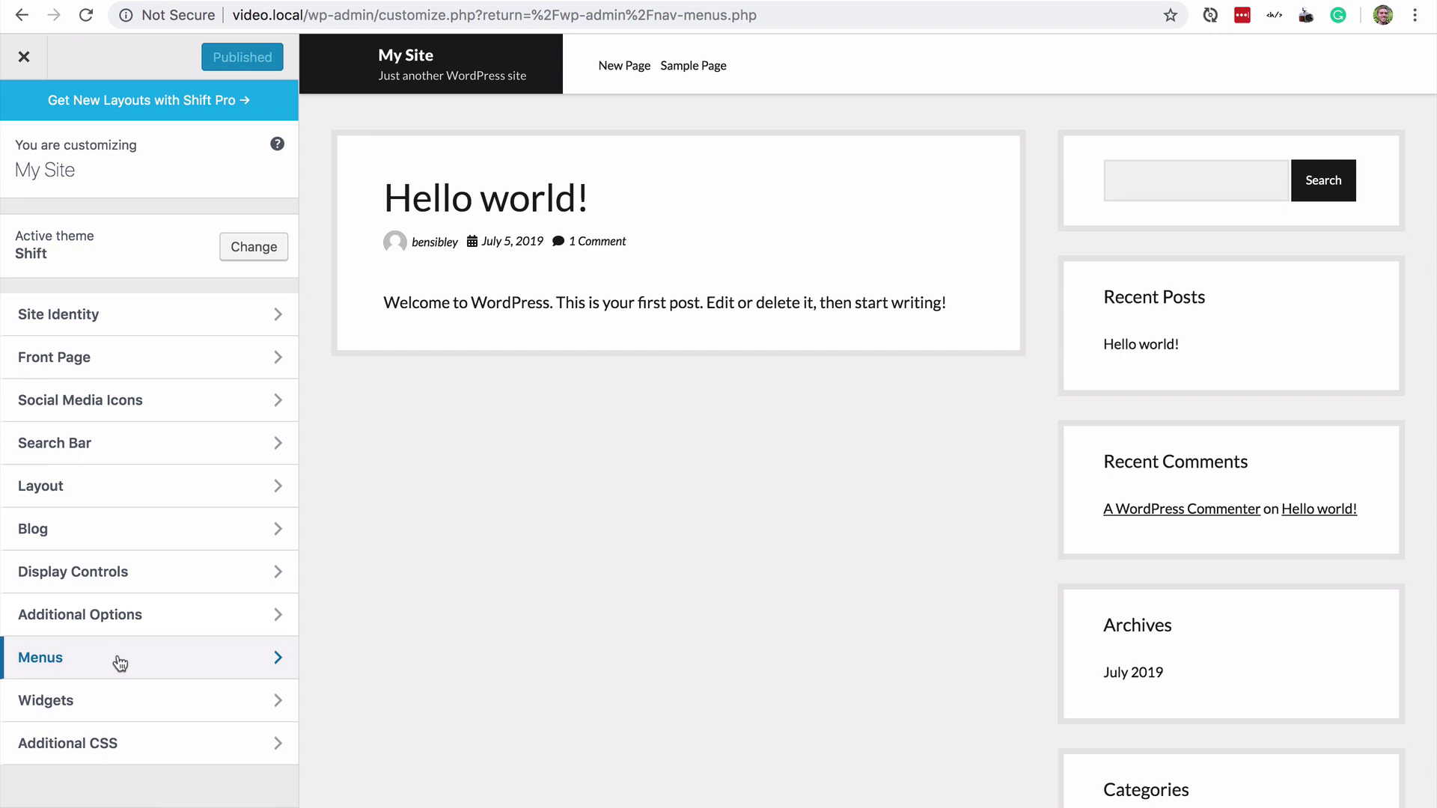
click(37, 63)
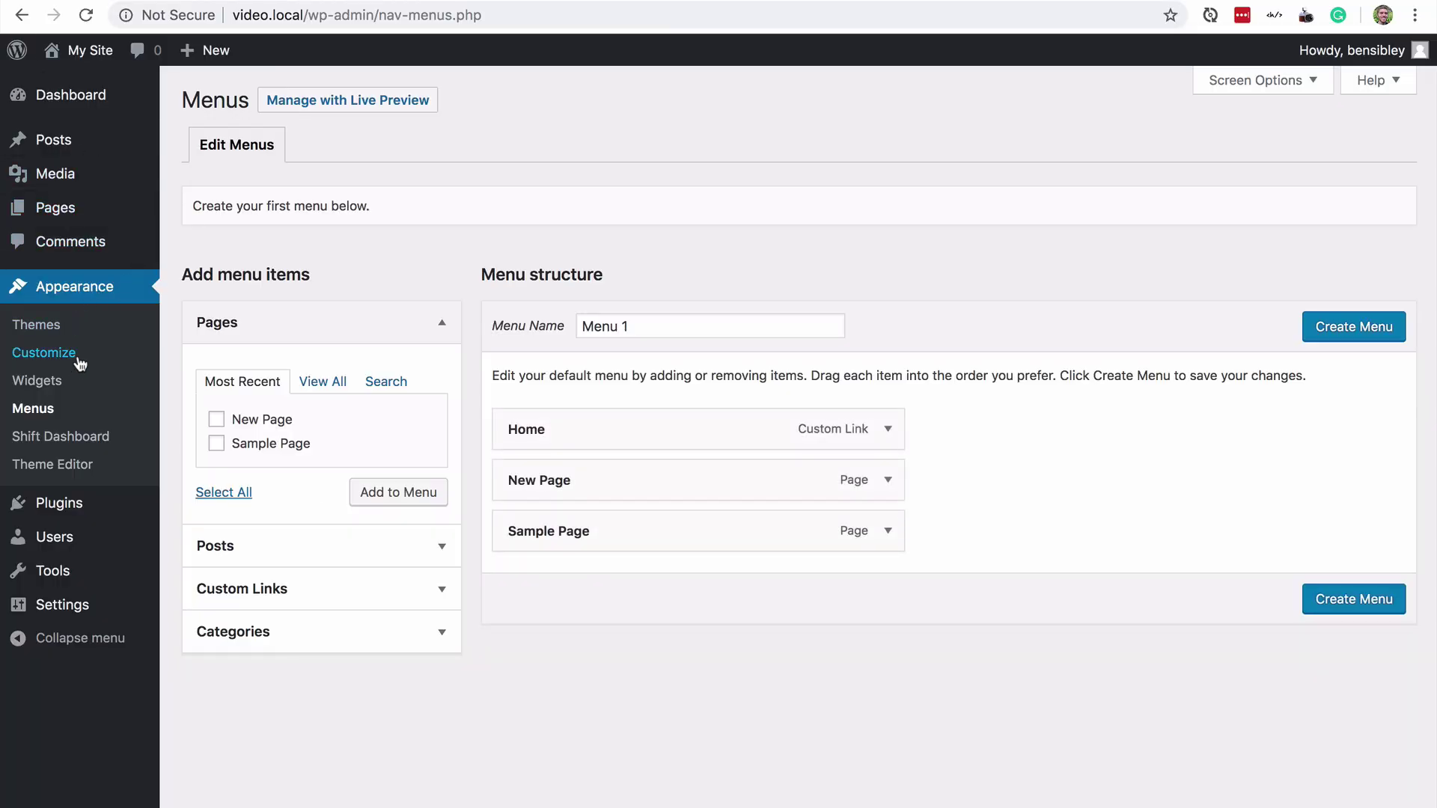
click(44, 353)
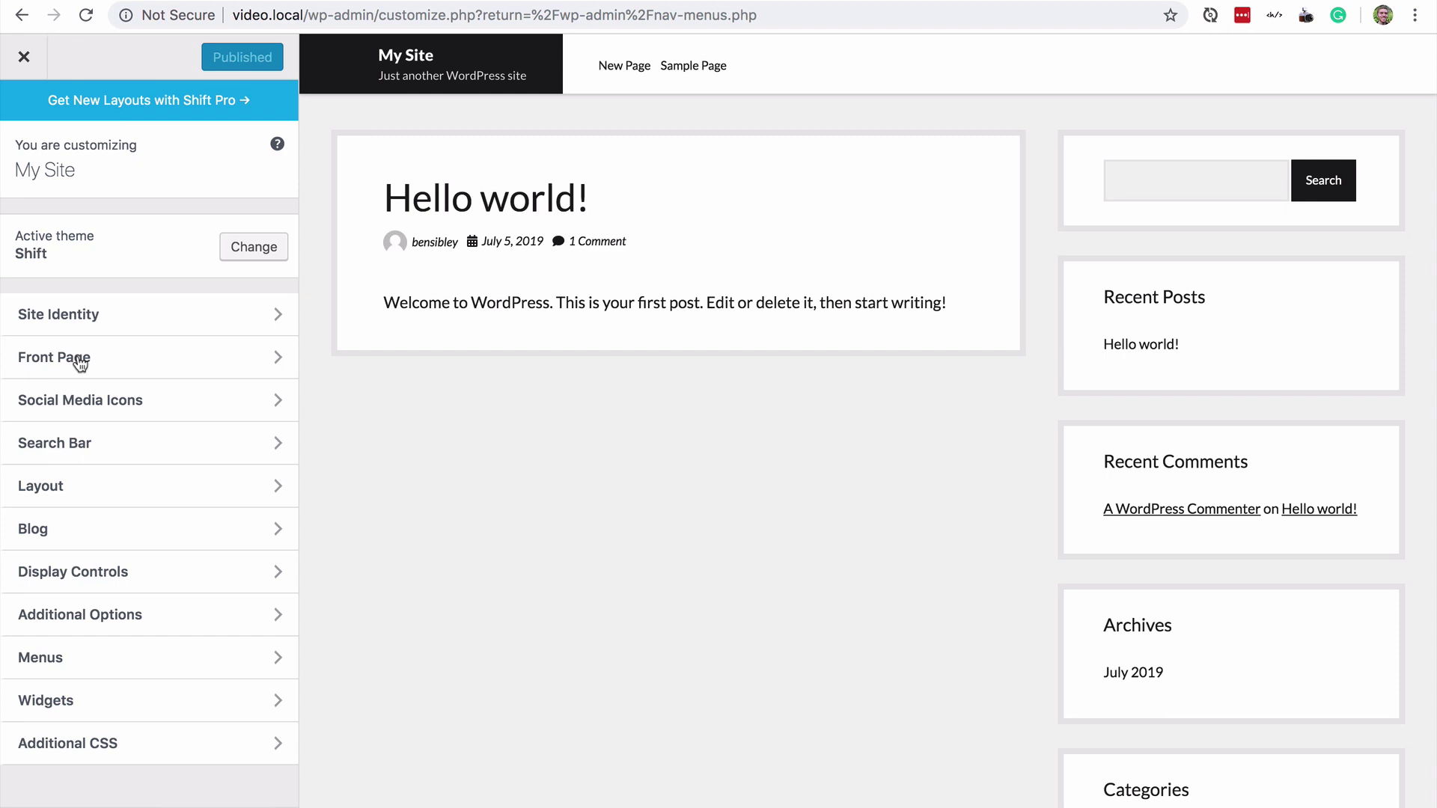
Check Menu Locations in the Customizer, confirming the Primary location has no menu assigned.
click(152, 665)
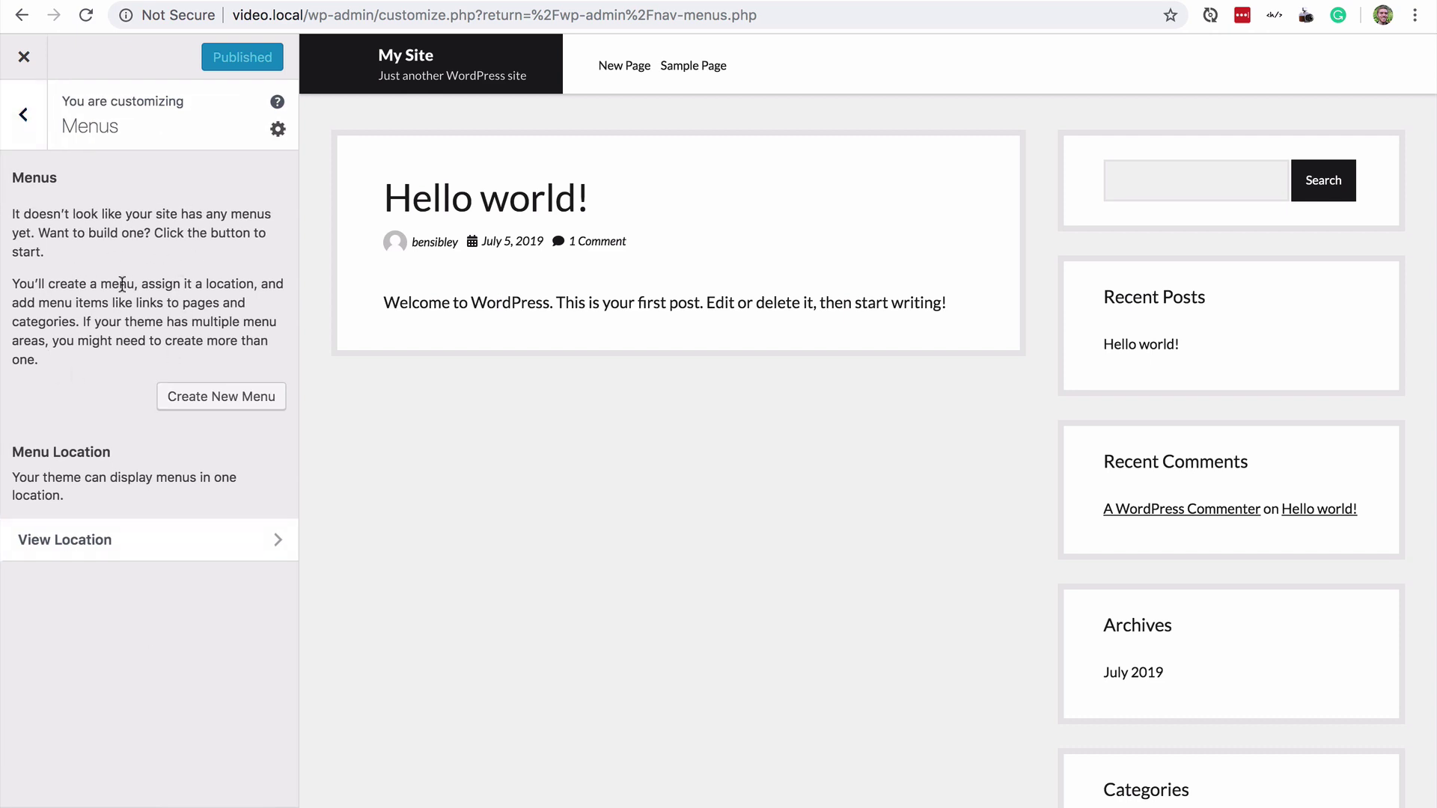
click(109, 545)
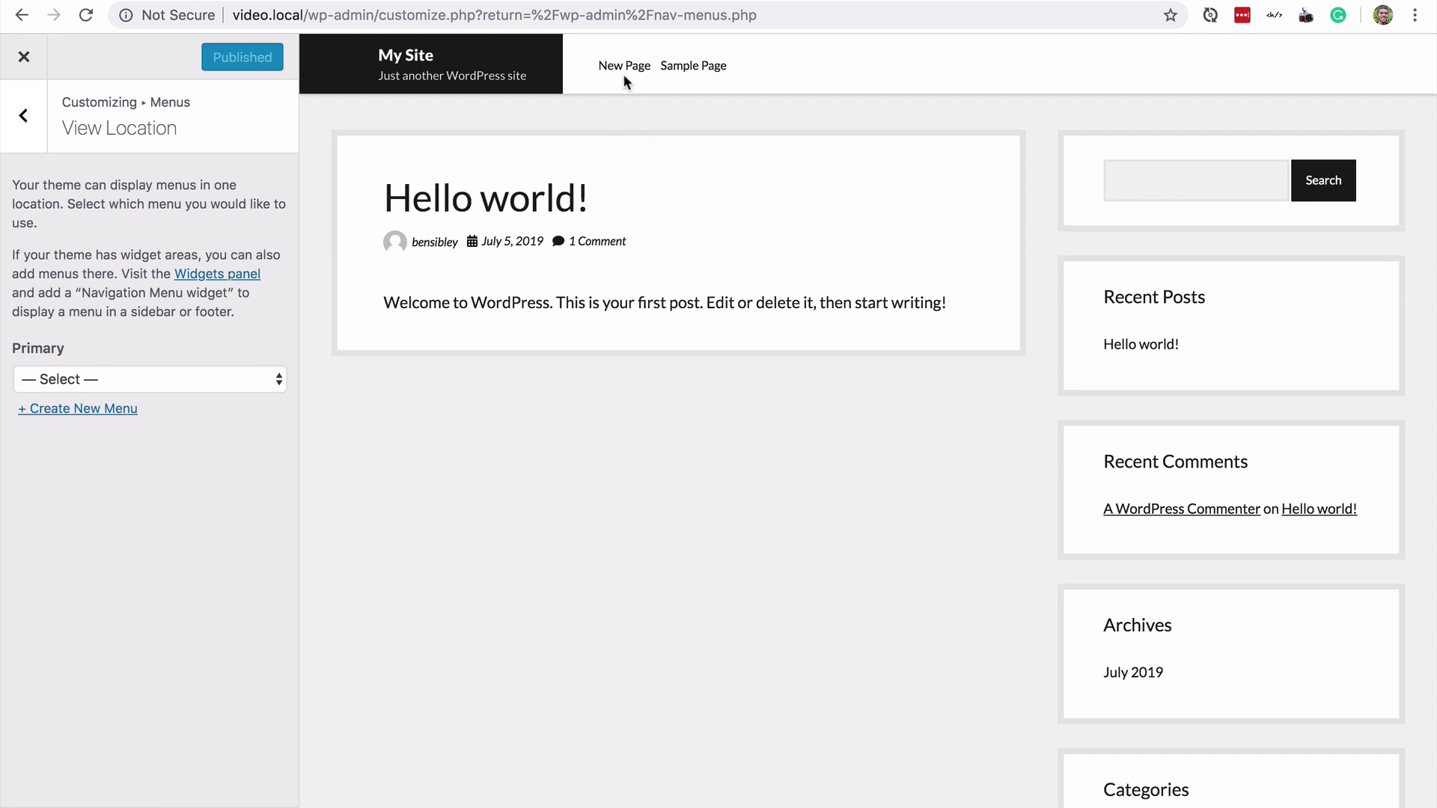
scroll(628, 387, down, 5)
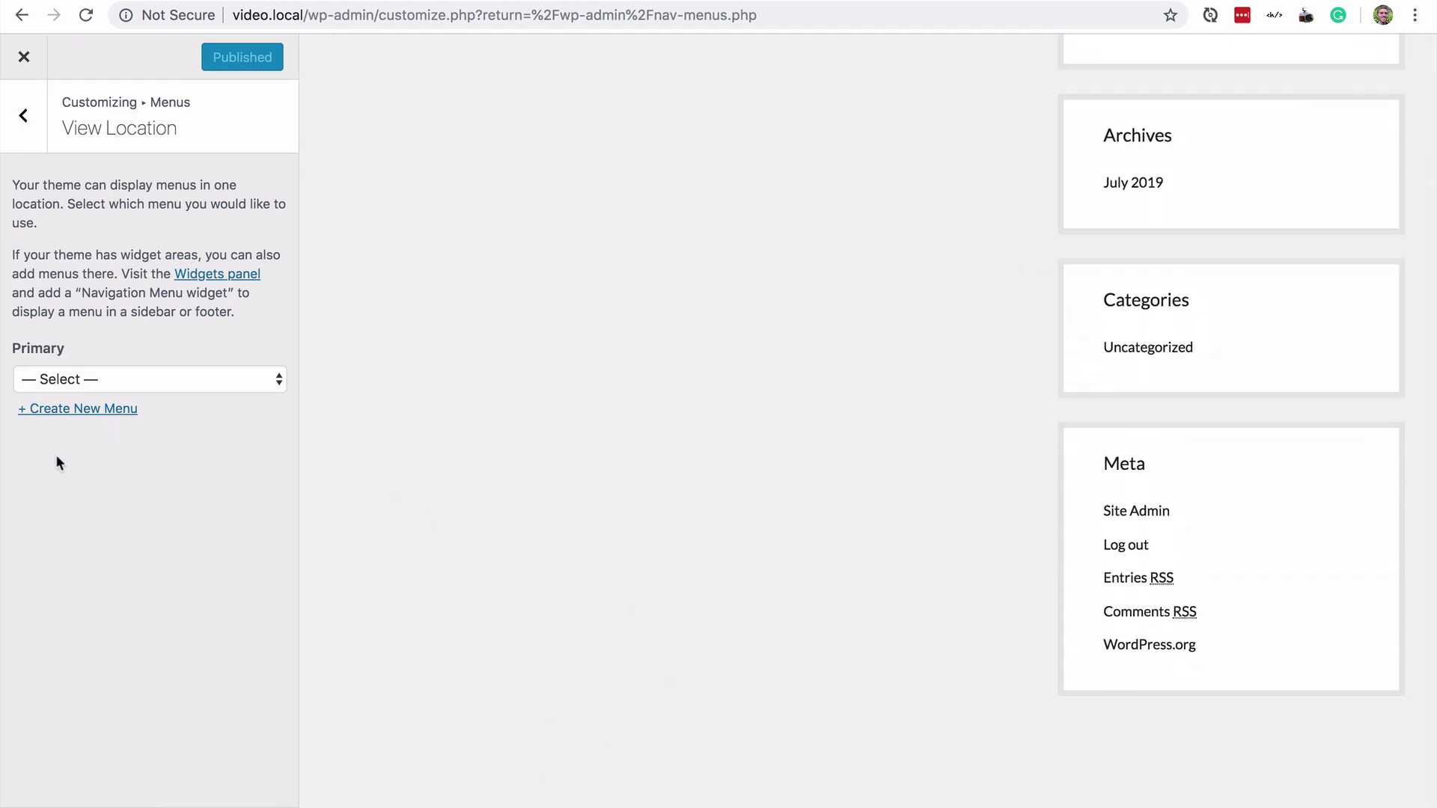
scroll(443, 377, up, 3)
scroll(442, 377, up, 2)
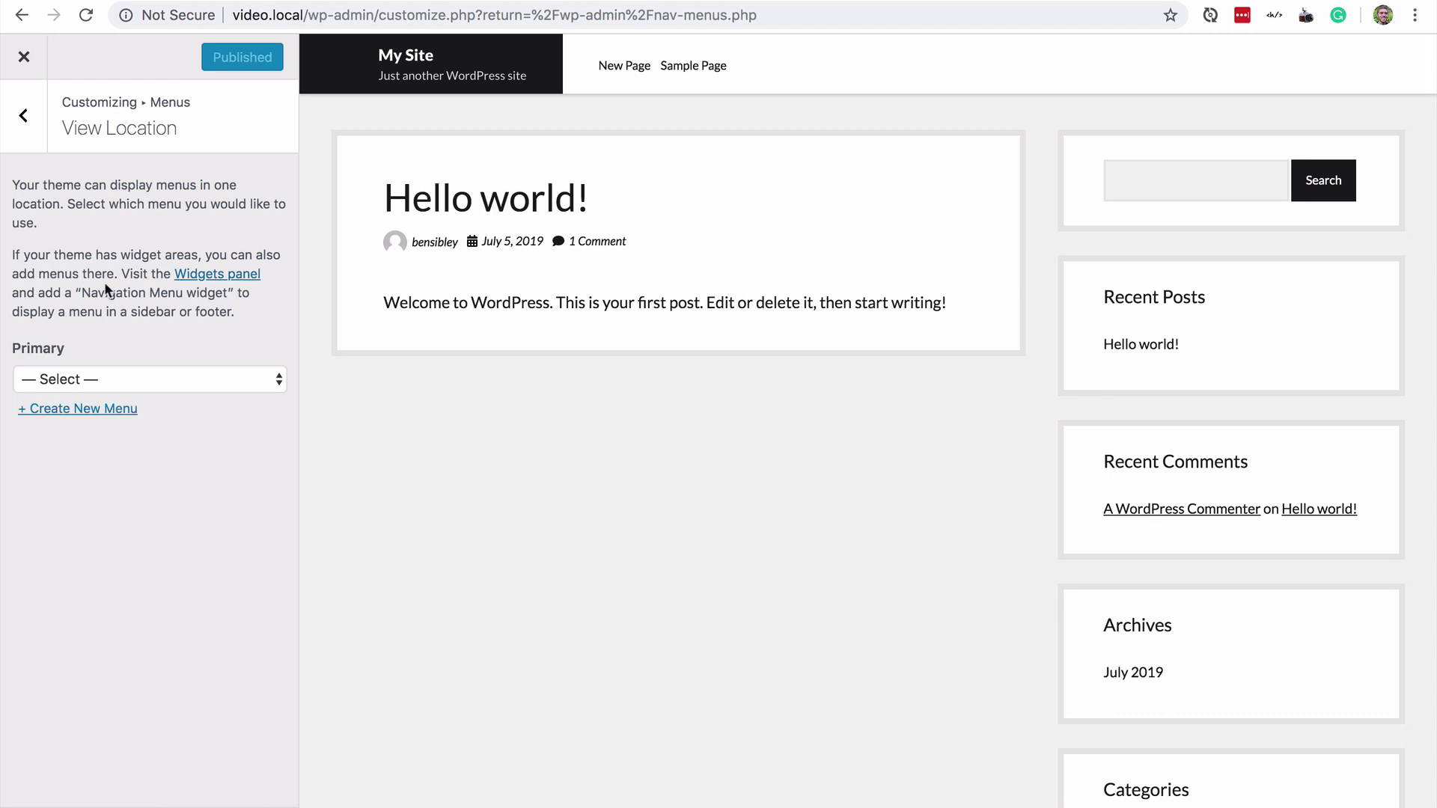
click(93, 379)
click(98, 360)
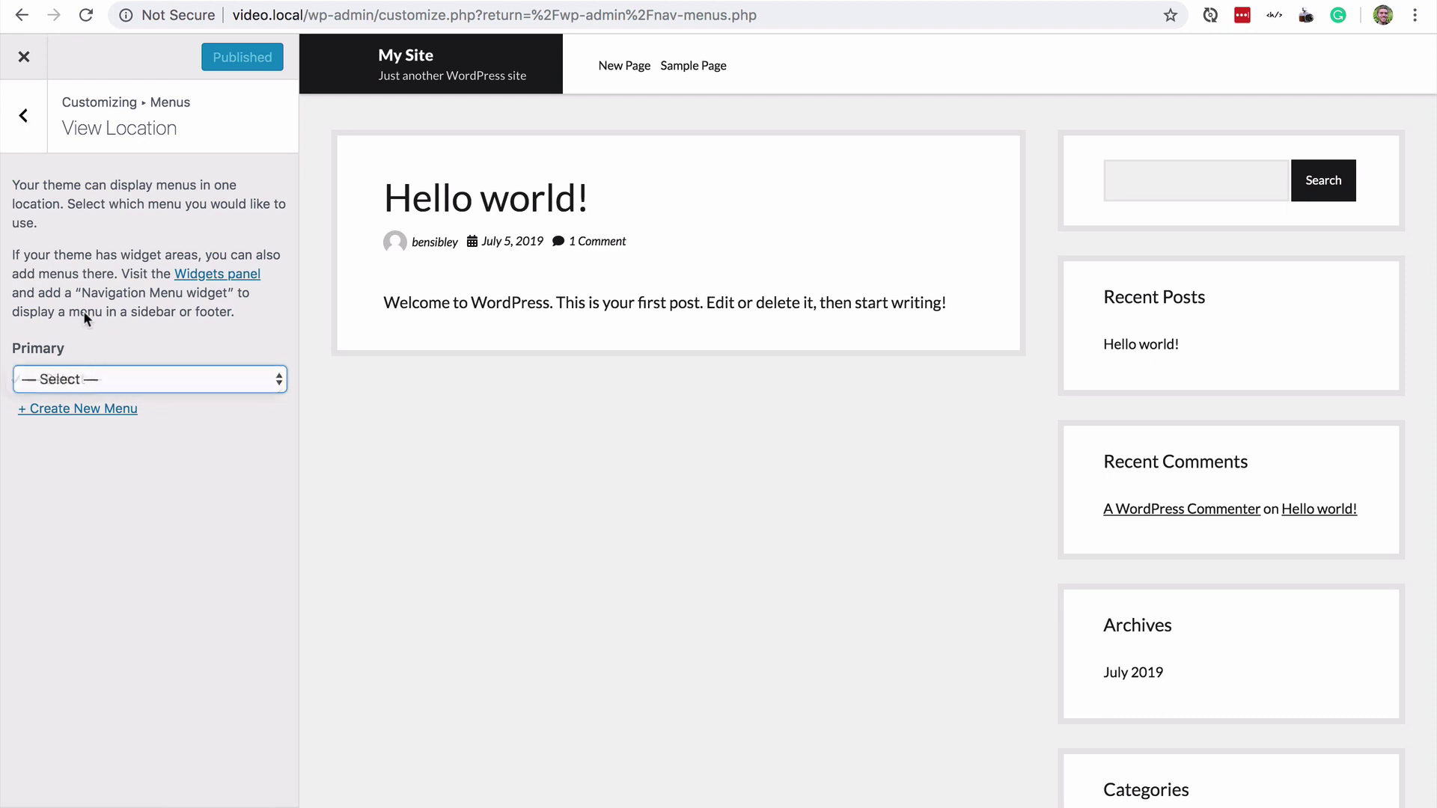
Create a new menu named 'Primary' and assign it to the Primary location.
click(31, 128)
click(154, 249)
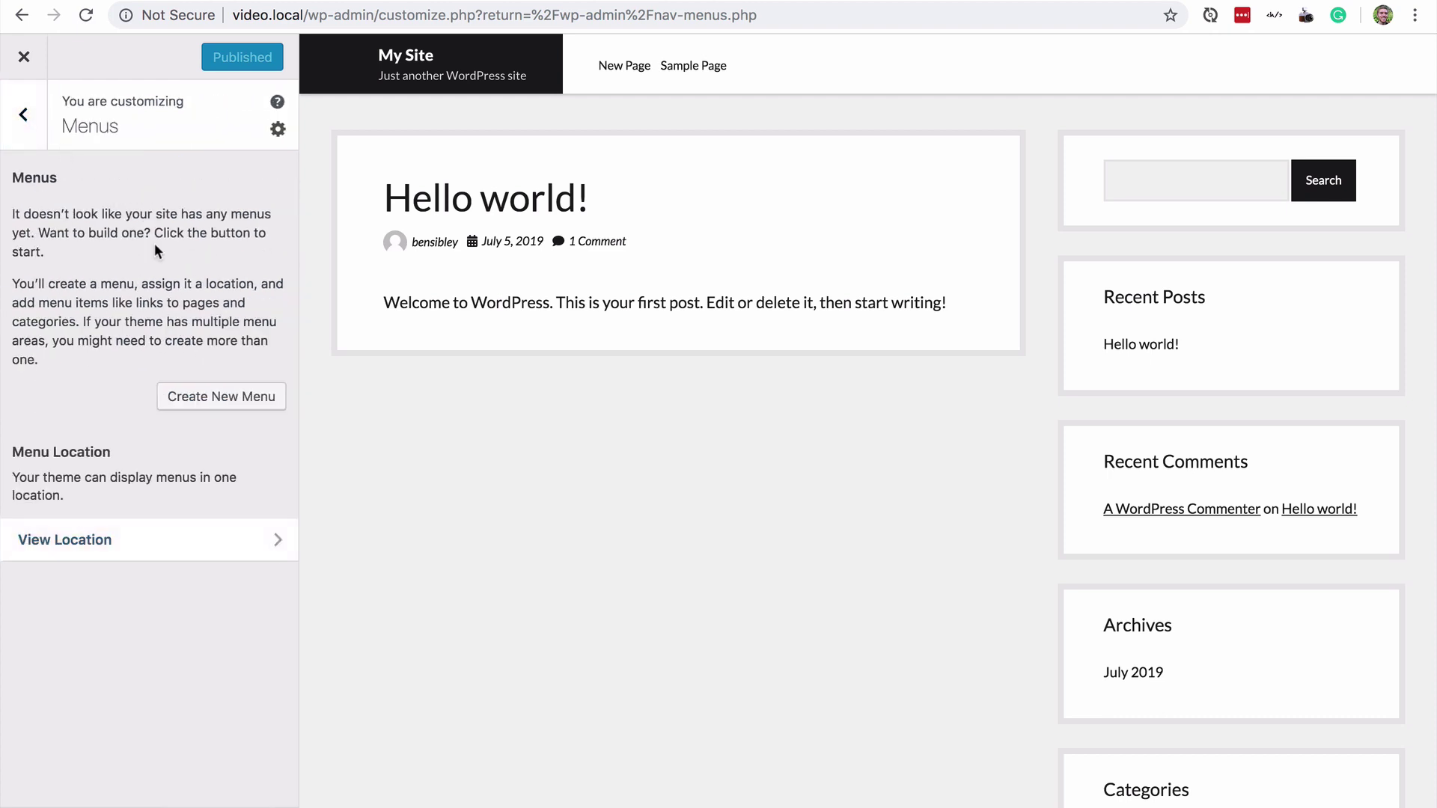
click(224, 399)
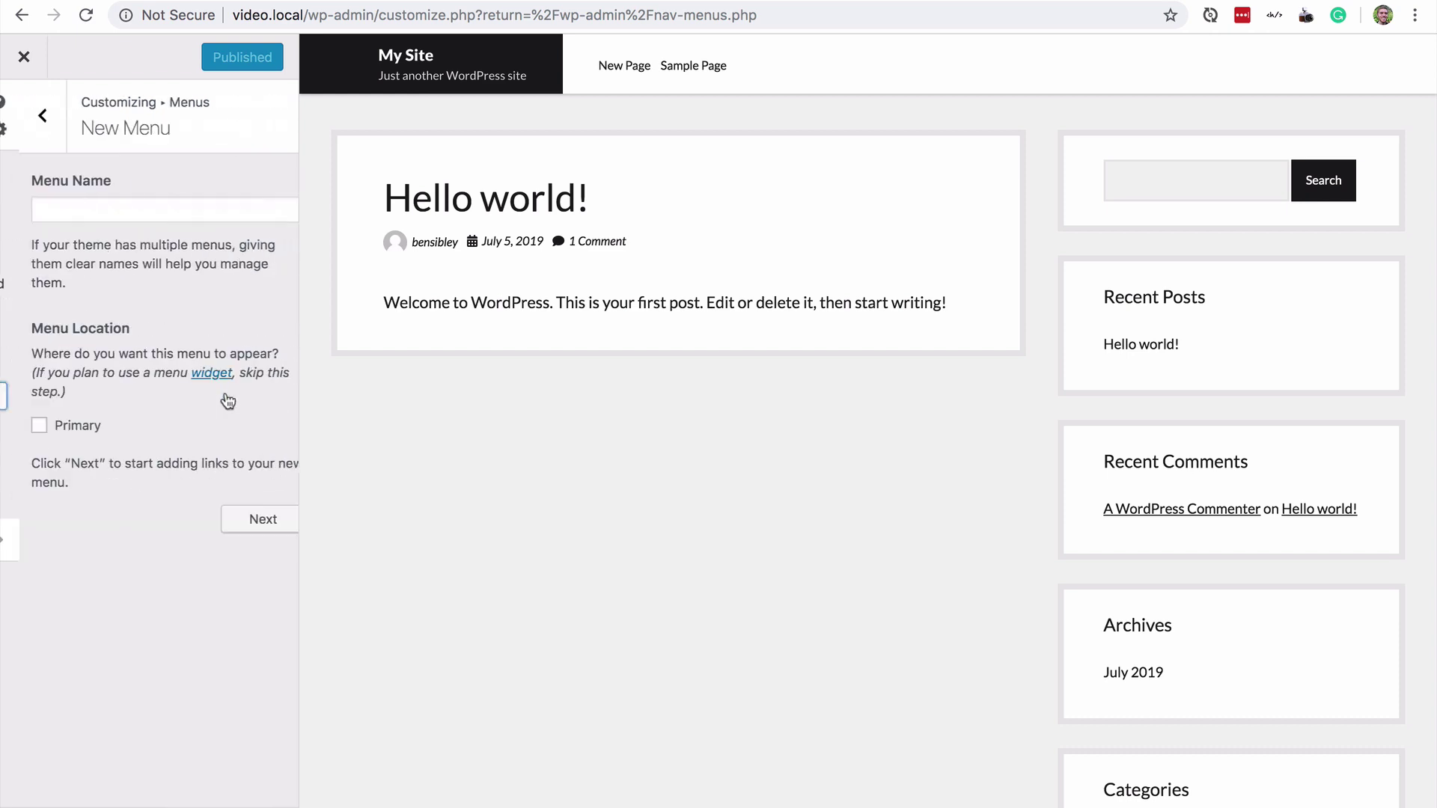
click(138, 211)
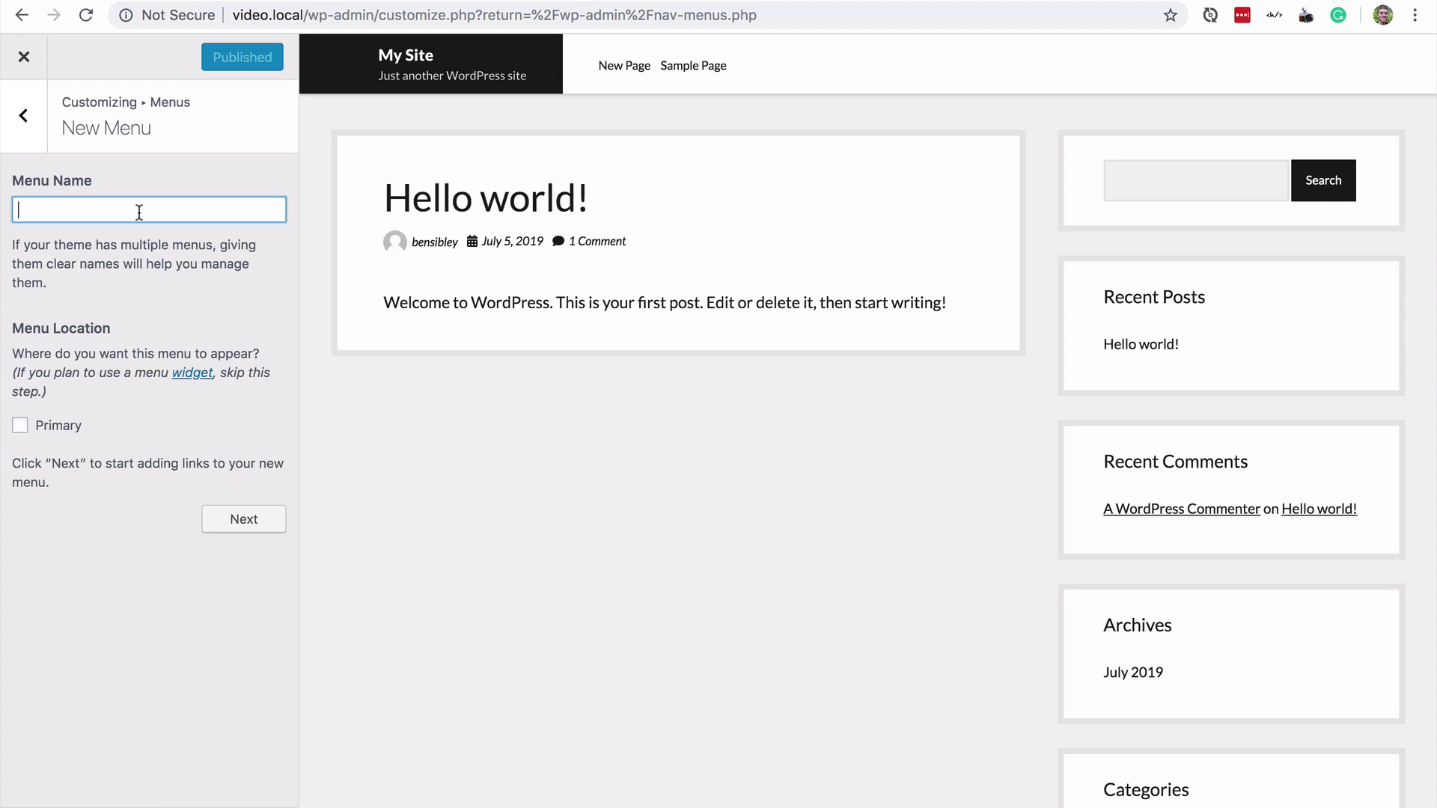
text(Primary)
click(22, 430)
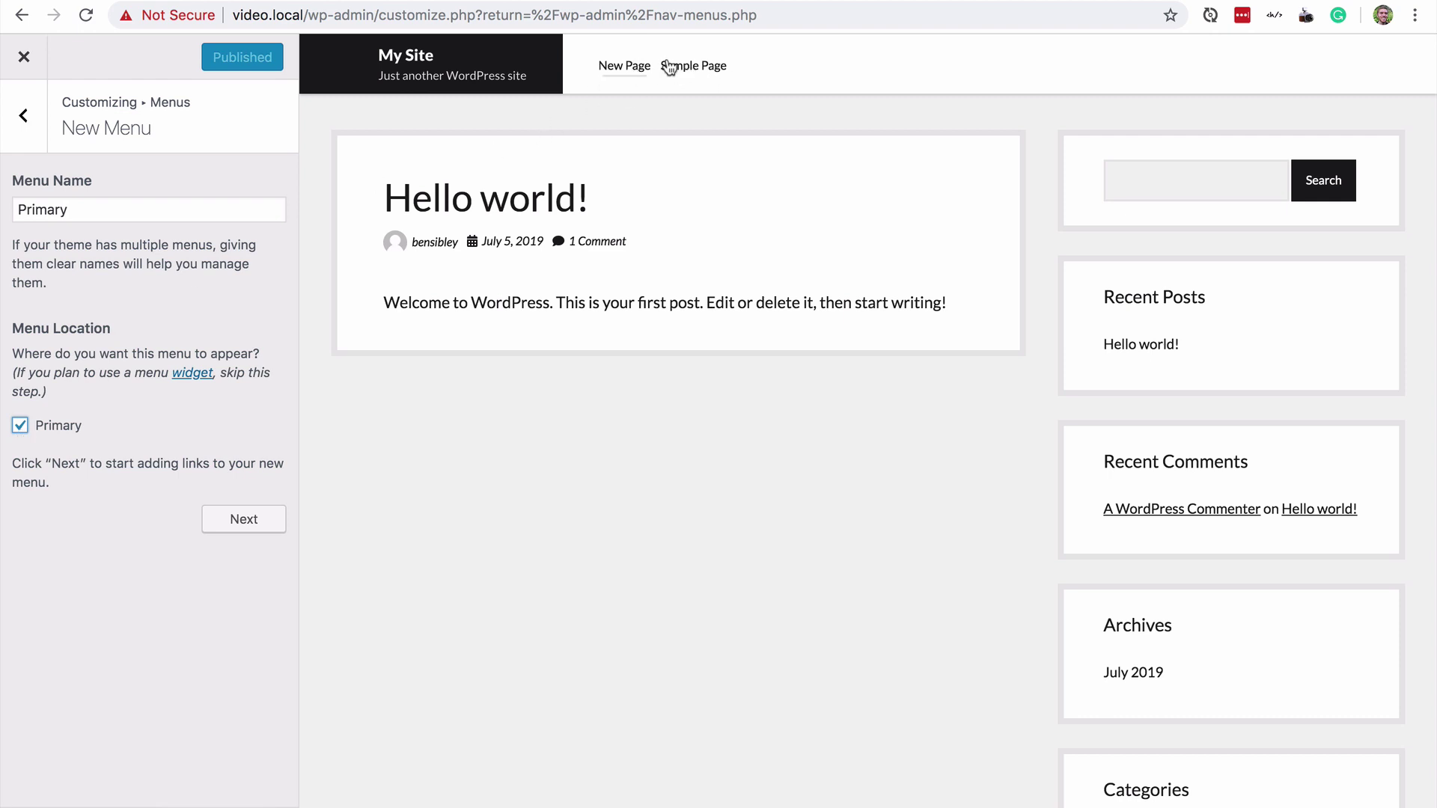
Confirm creating the Primary menu and move on to adding items.
click(244, 521)
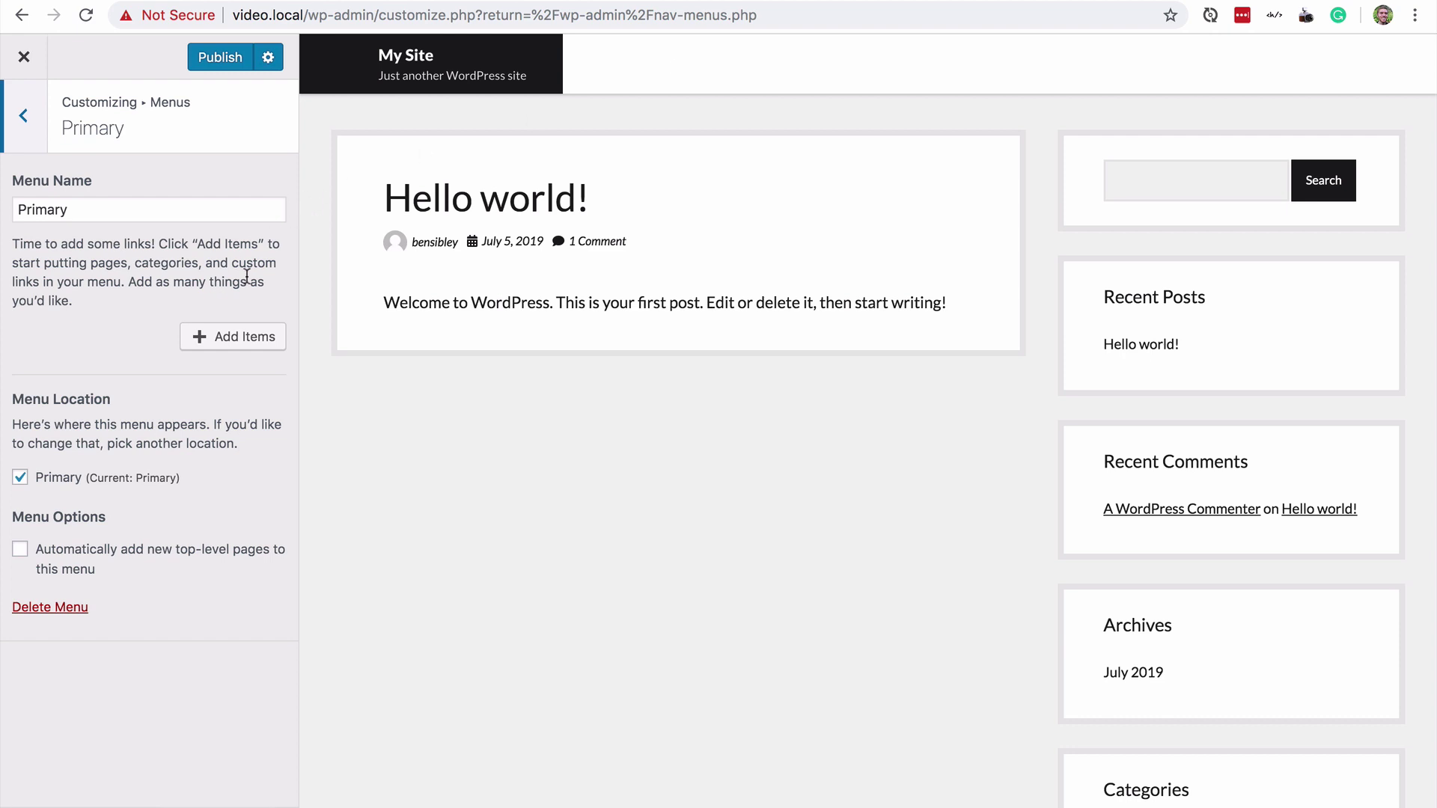
click(232, 337)
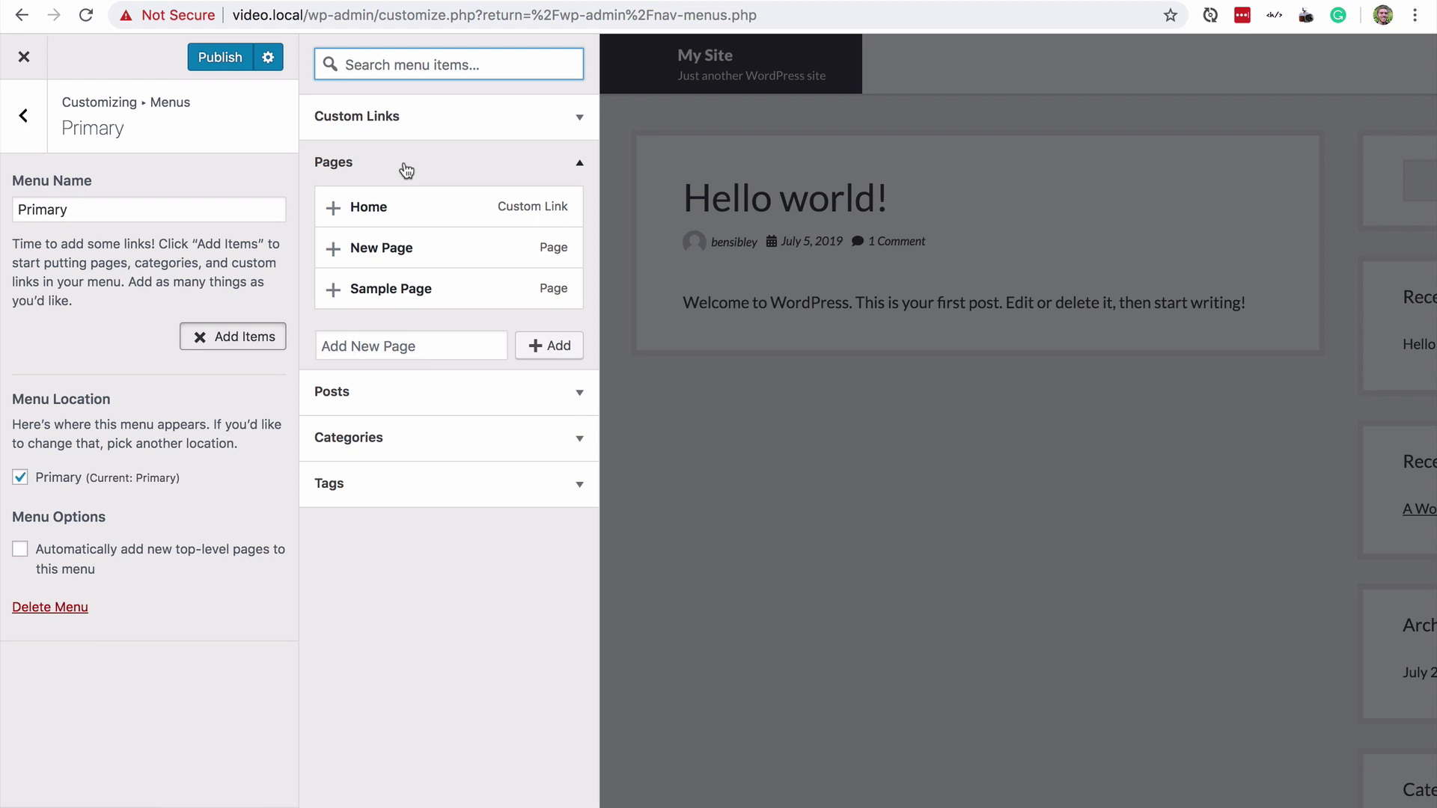
click(407, 170)
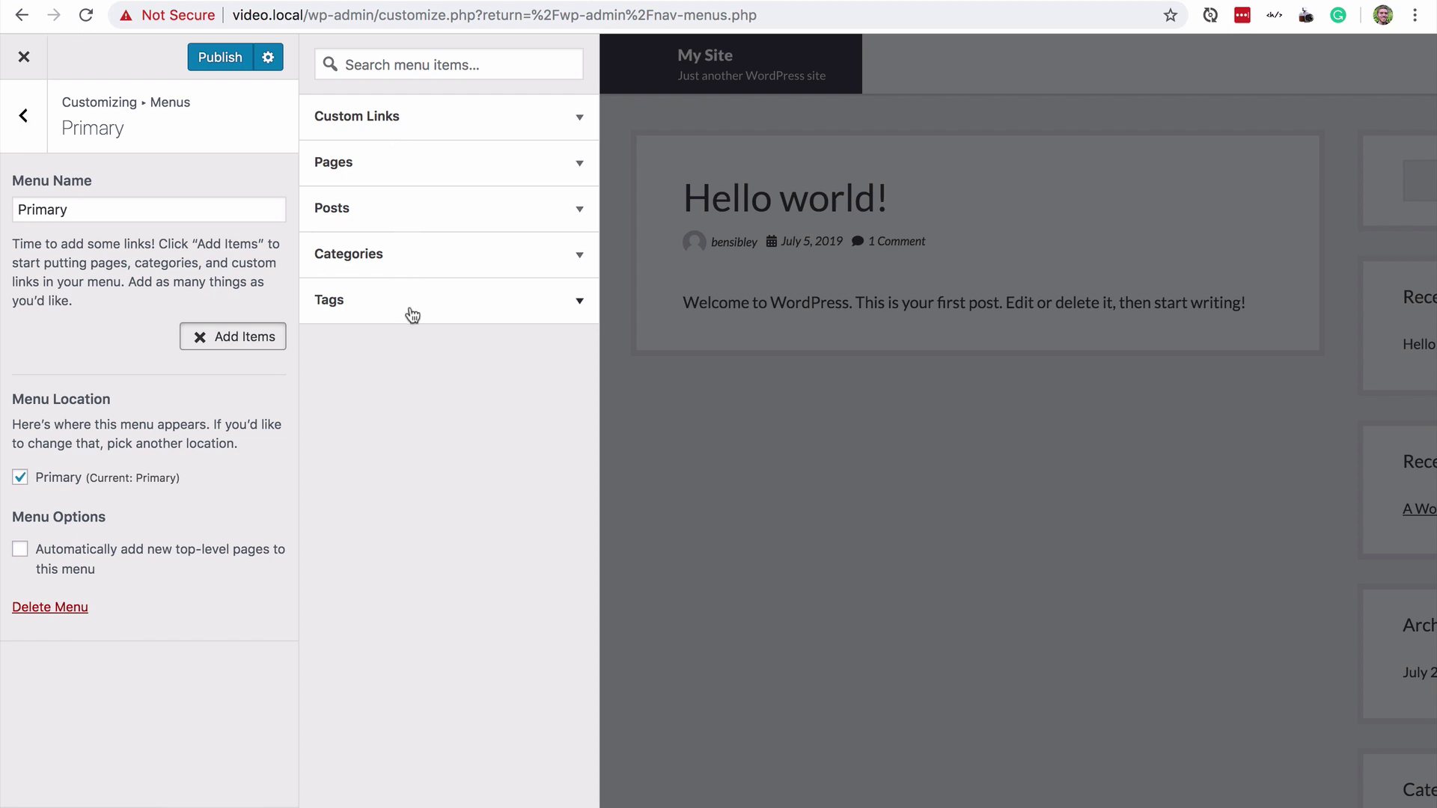
click(433, 116)
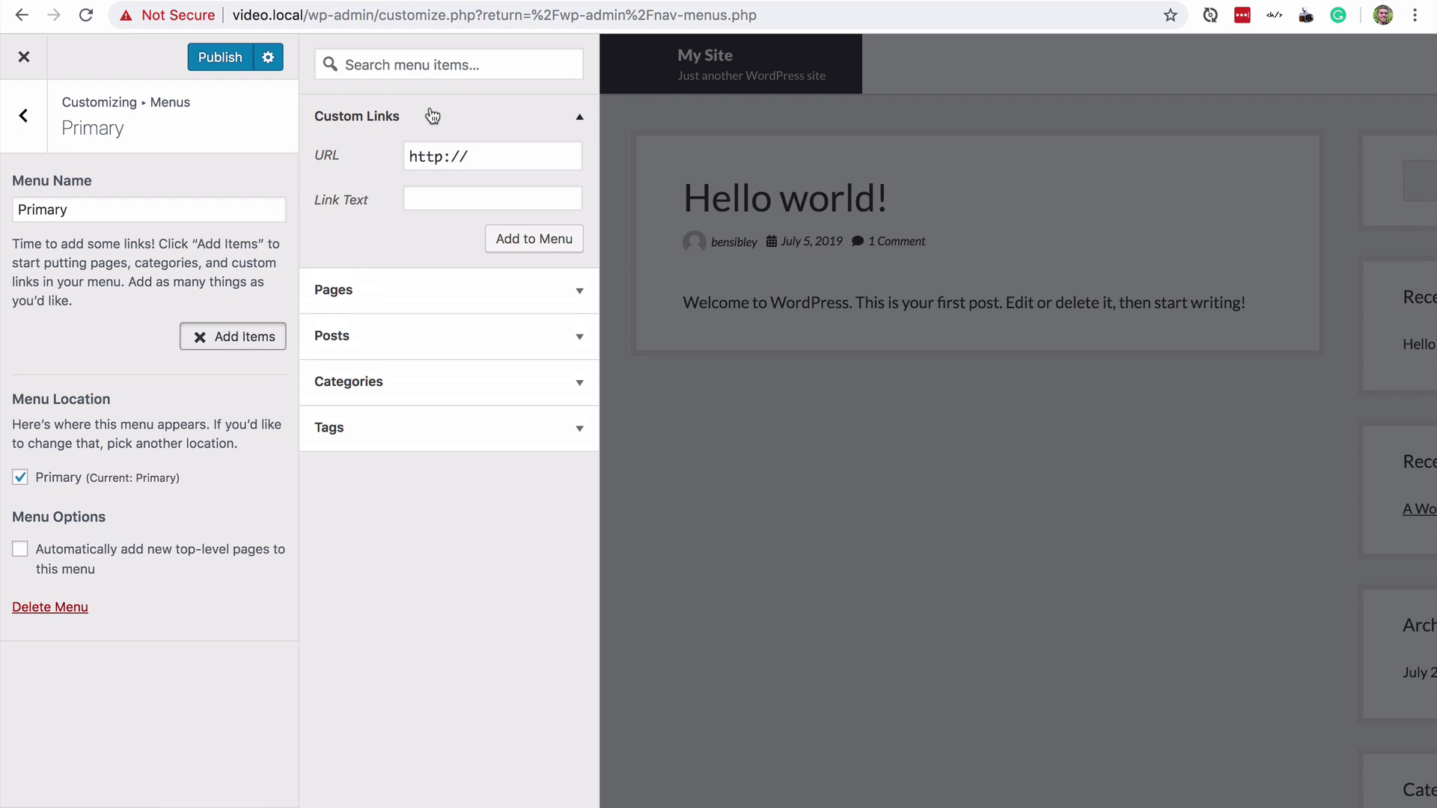
click(501, 155)
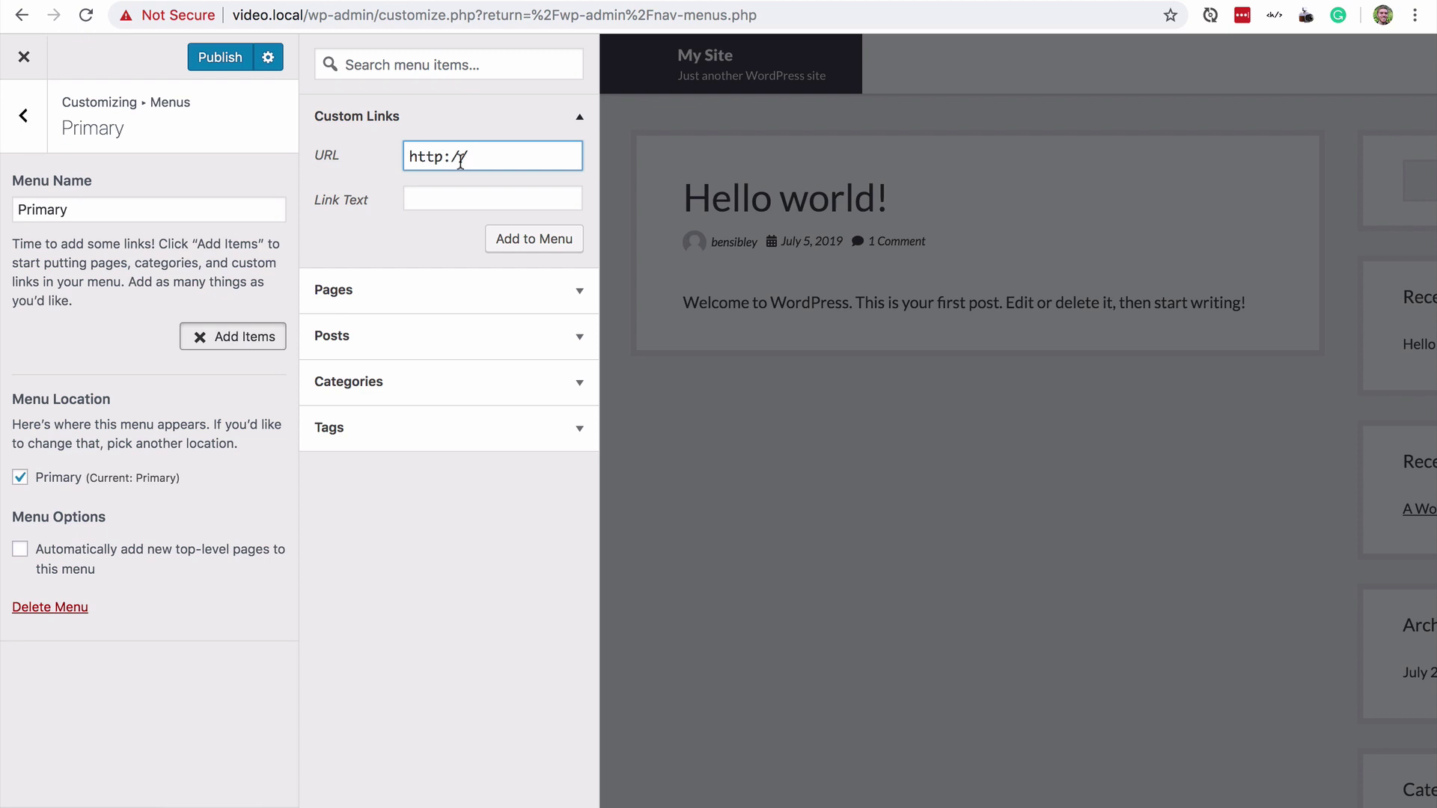
click(411, 119)
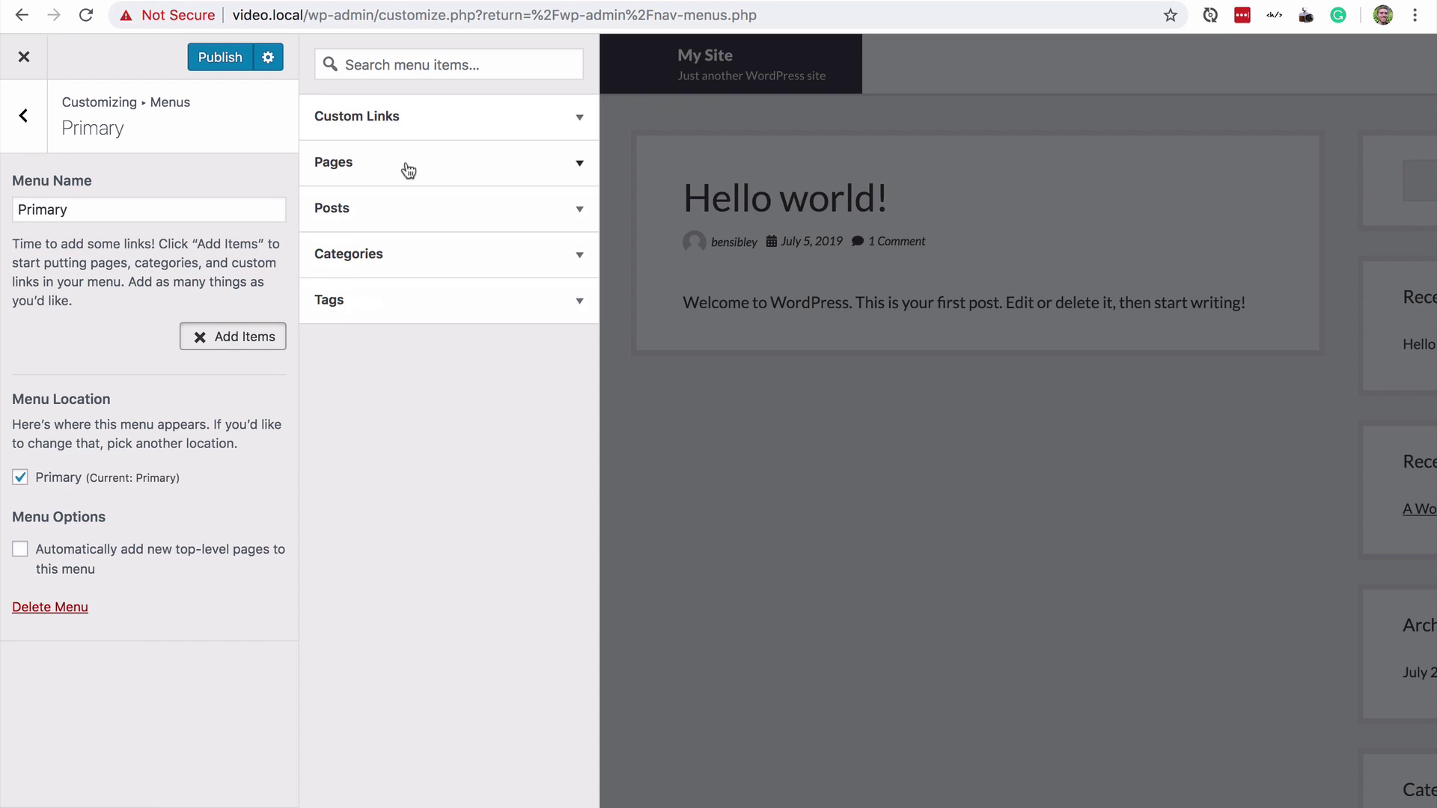
click(409, 169)
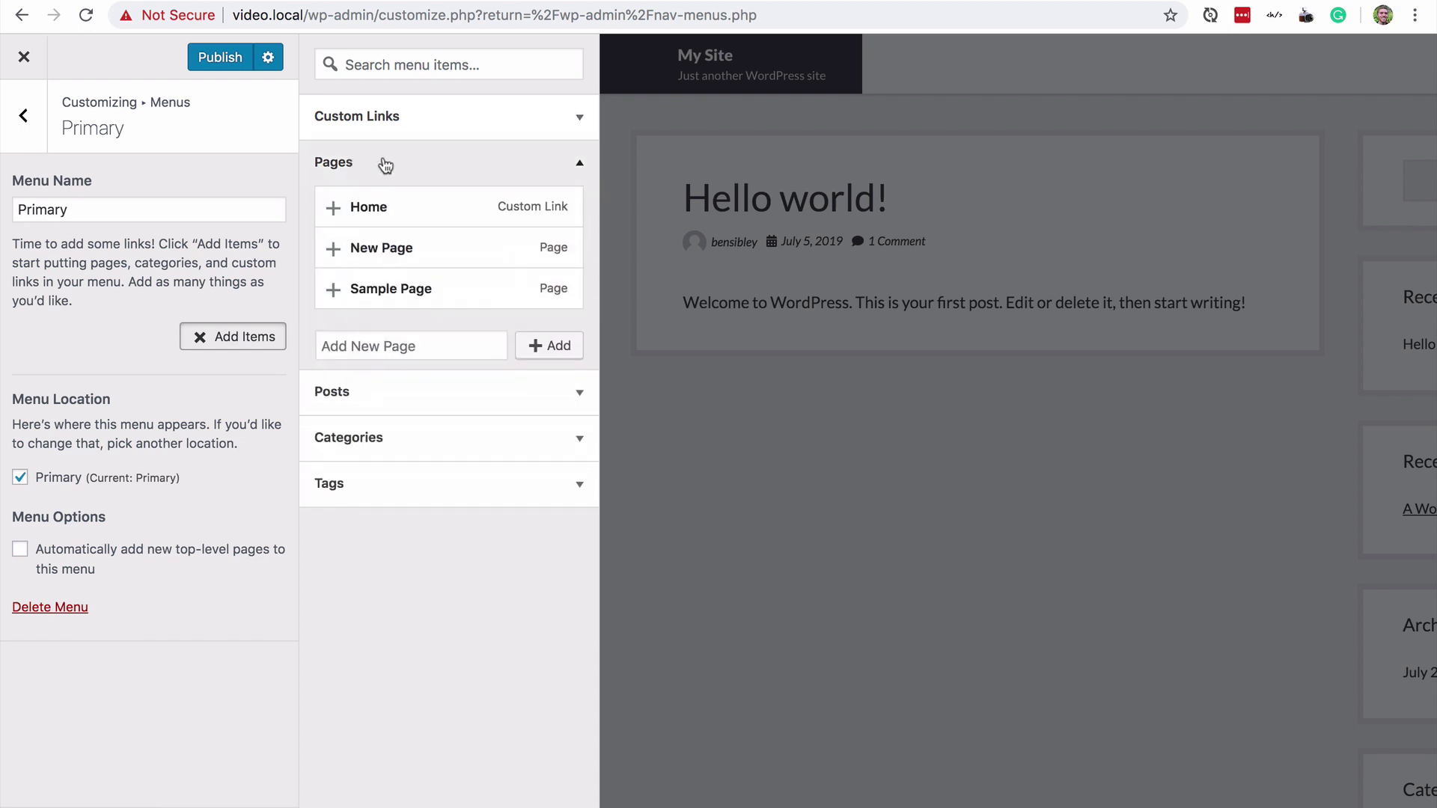
click(409, 167)
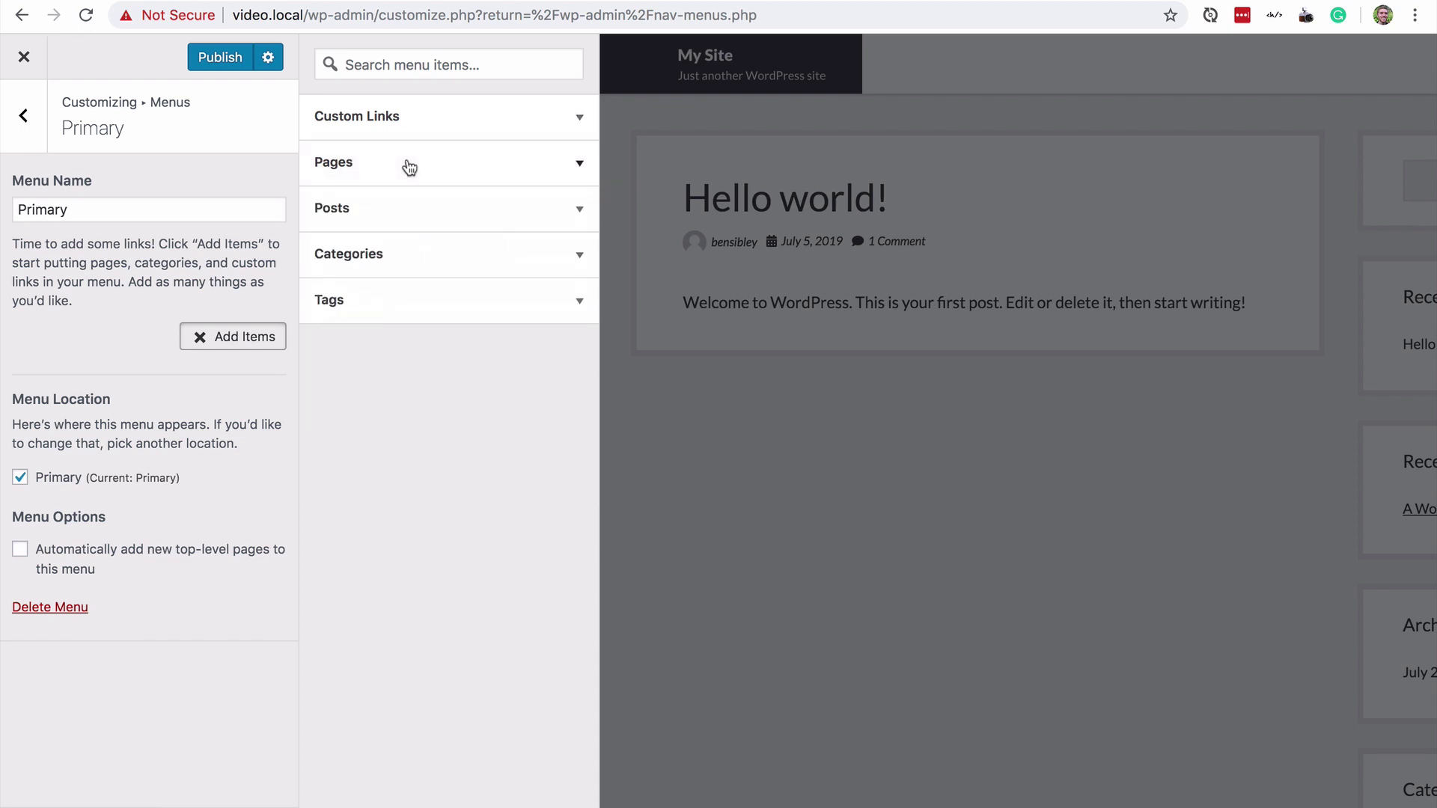
click(419, 214)
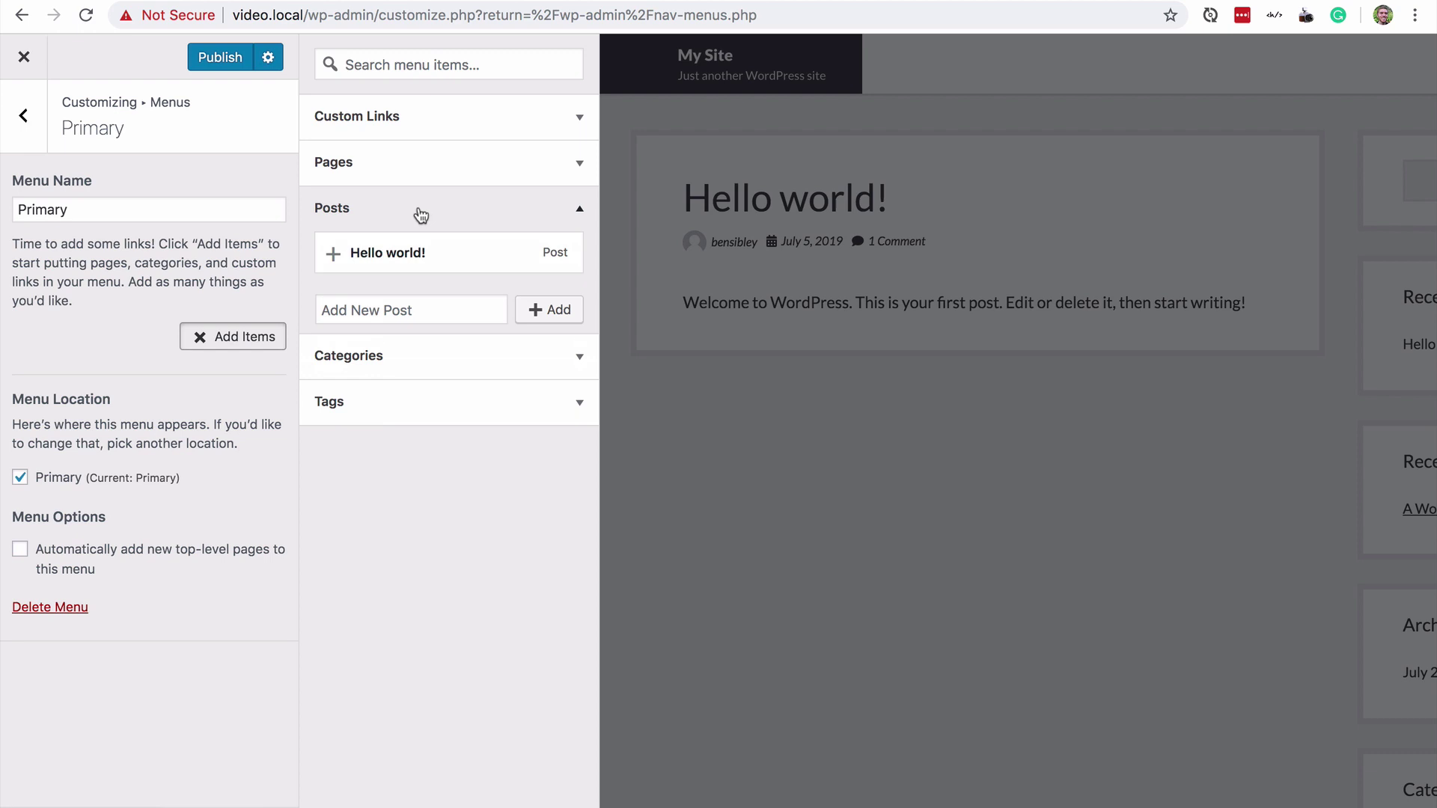
click(422, 214)
click(422, 256)
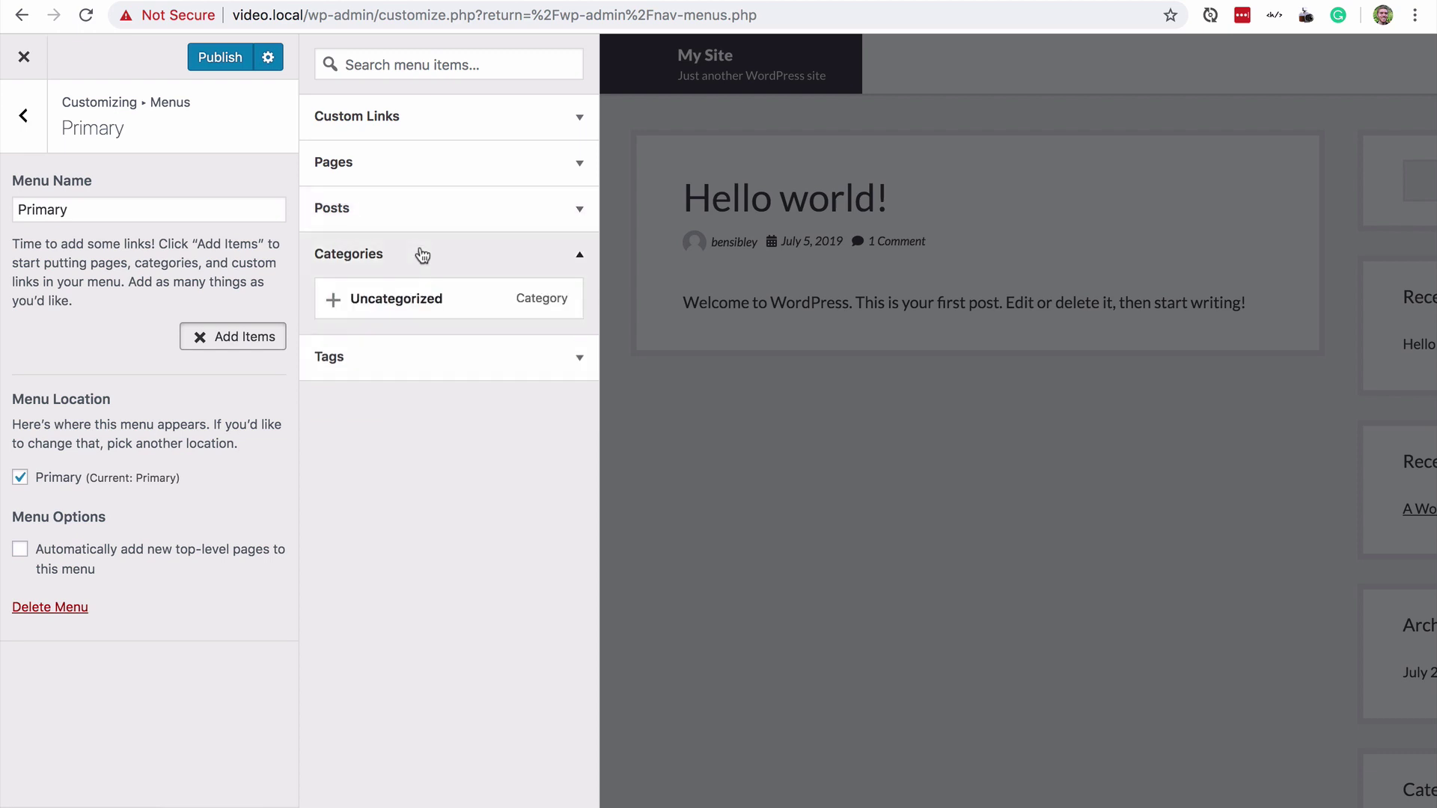
click(423, 255)
click(414, 309)
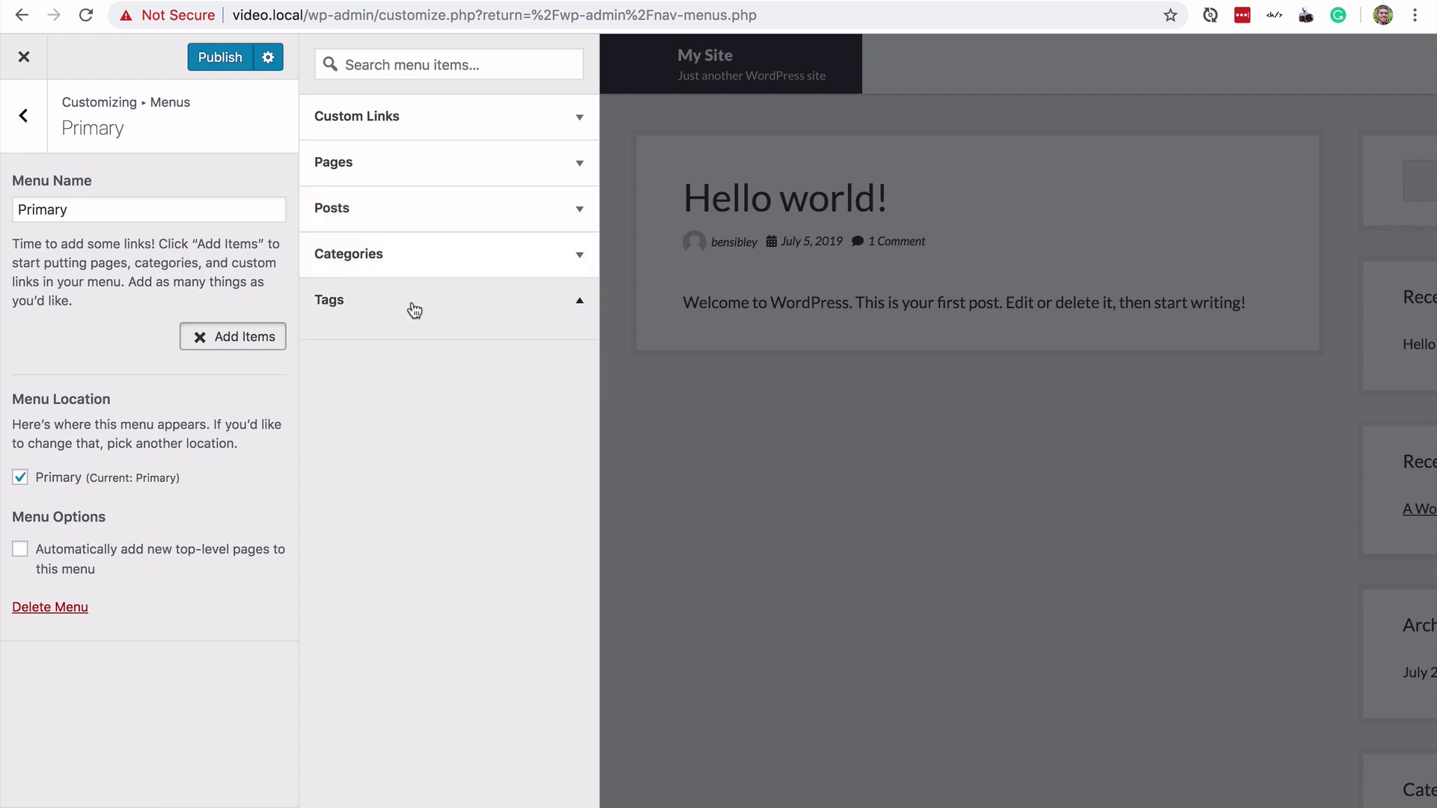
click(413, 310)
click(413, 267)
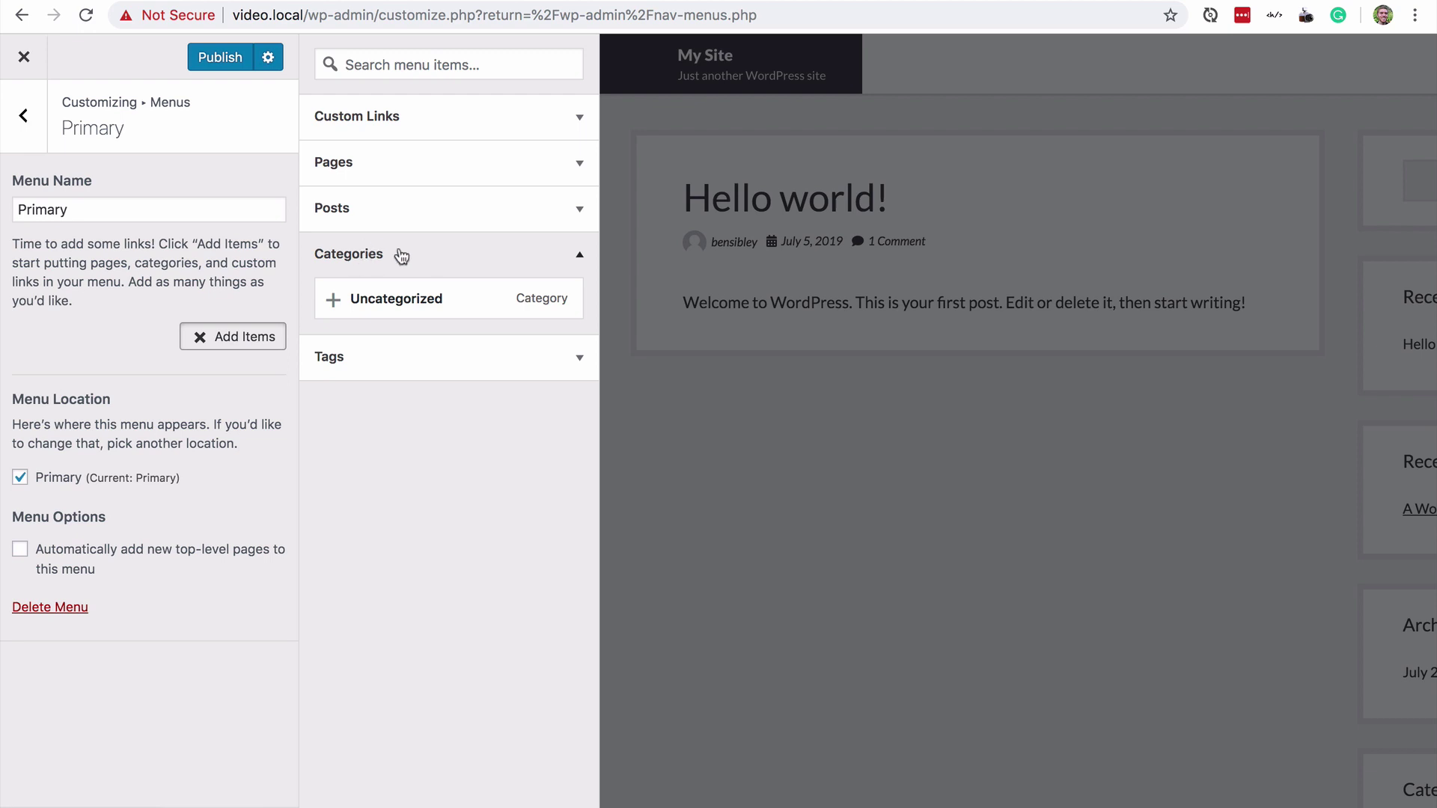
click(407, 262)
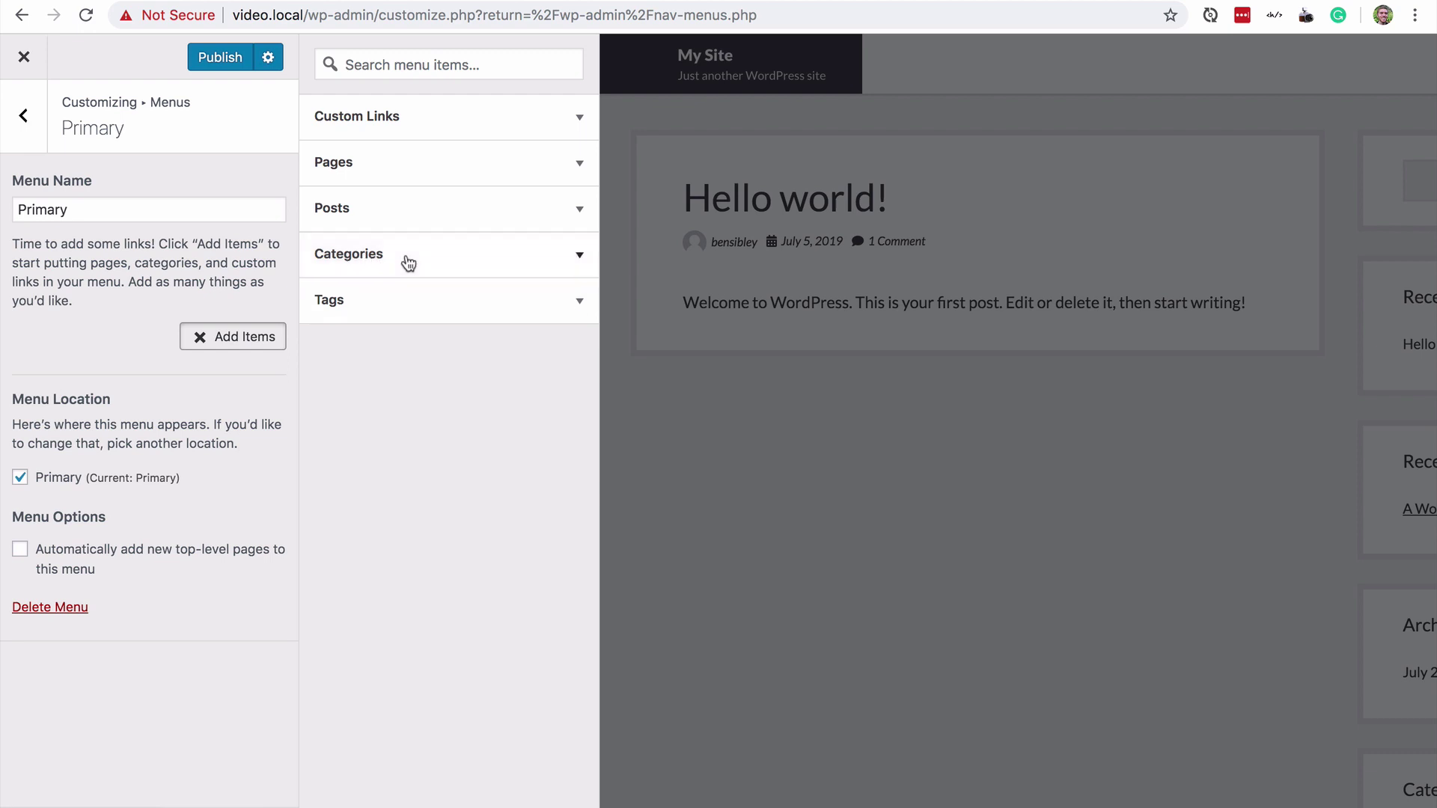
Add the Home, New Page and Sample Page pages to the Primary menu and close the items list.
click(429, 167)
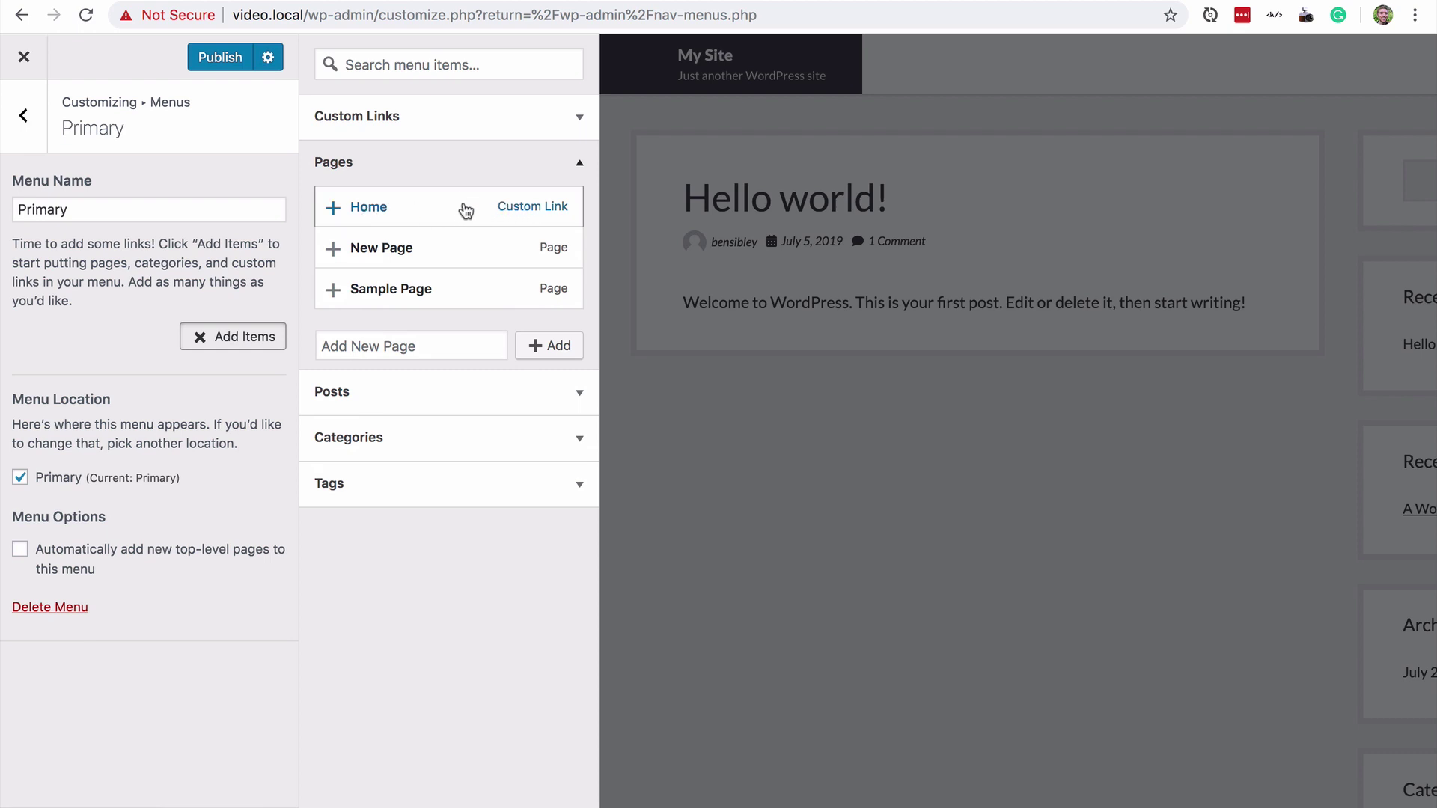
click(427, 215)
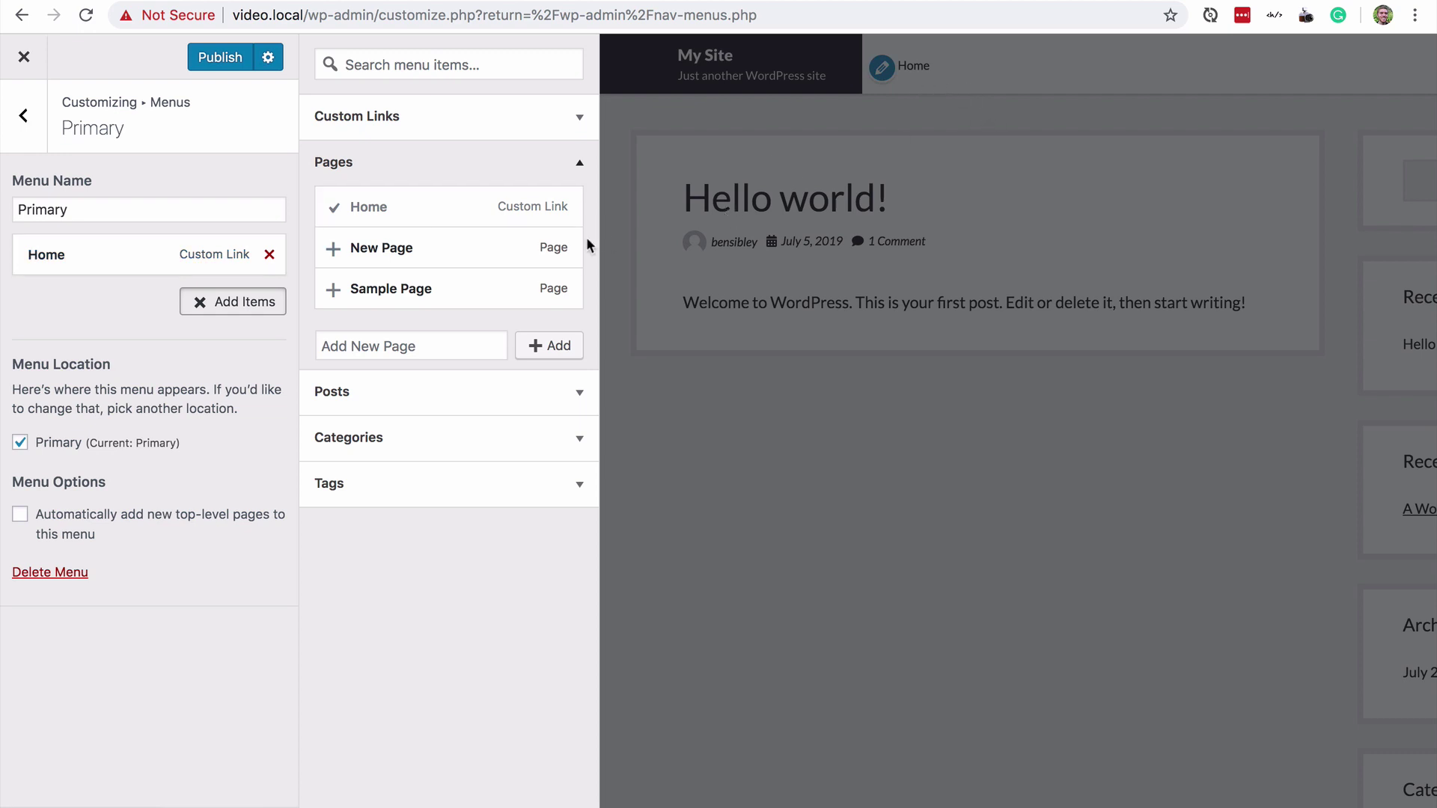
click(408, 257)
click(417, 301)
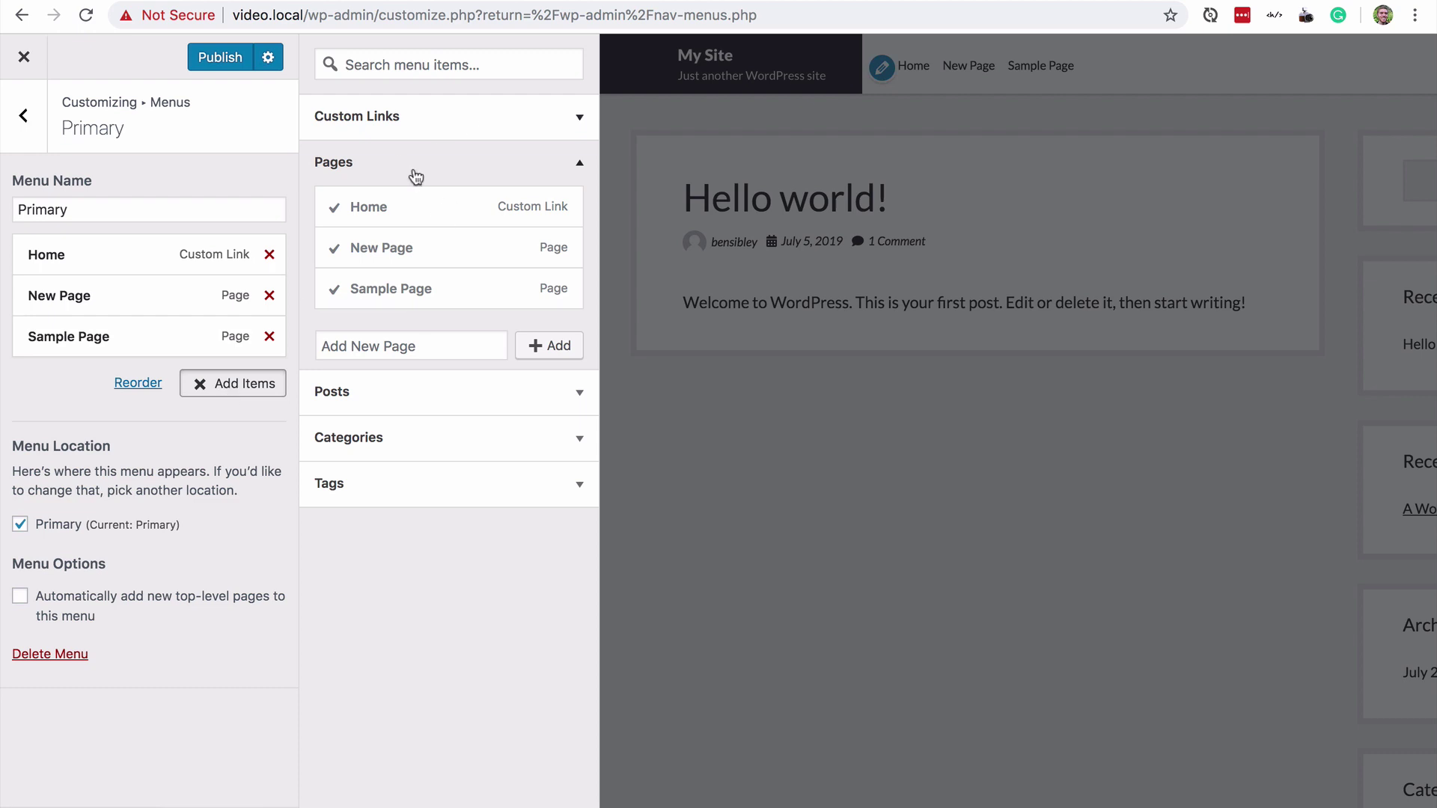
click(247, 382)
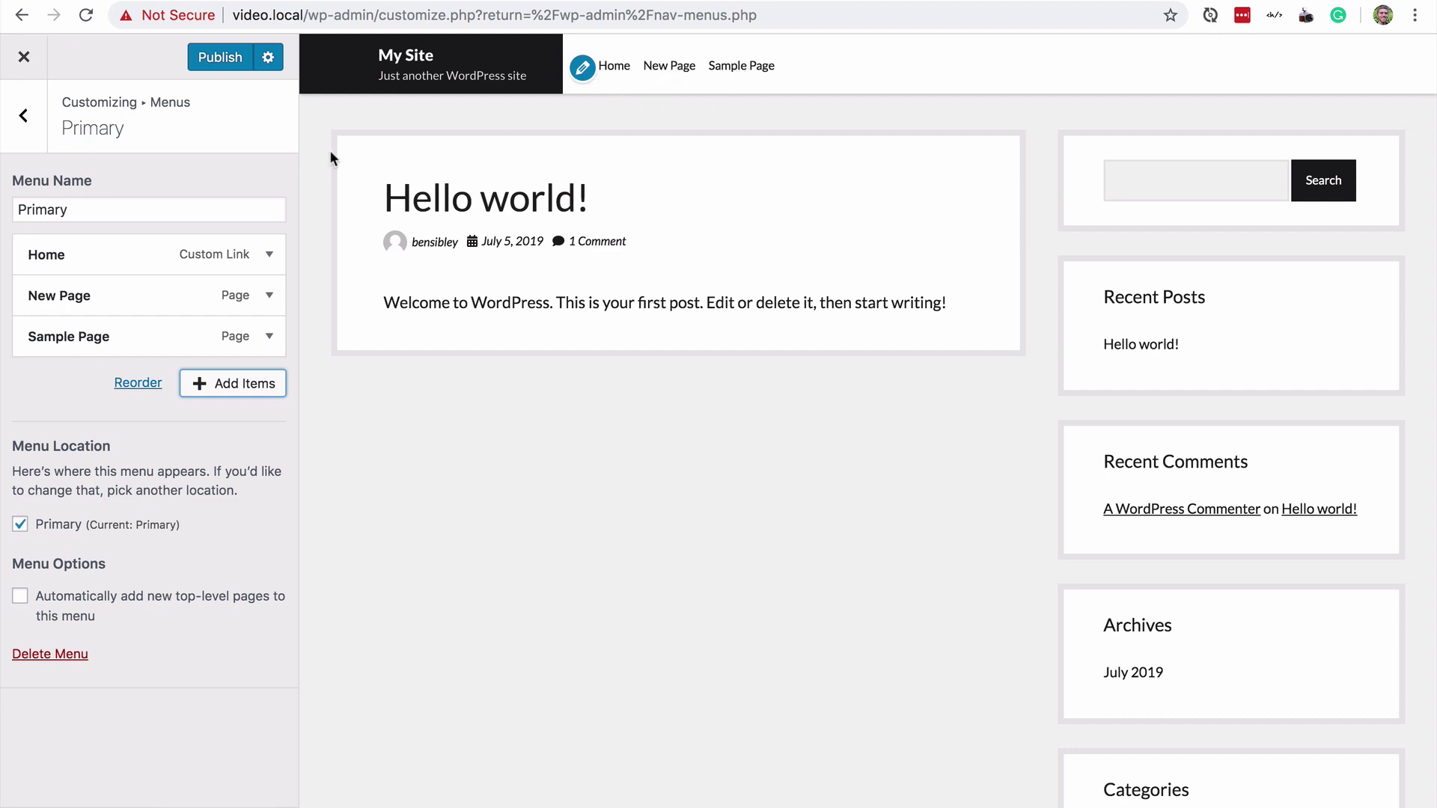
Publish the Customizer changes so the Primary menu goes live.
click(232, 58)
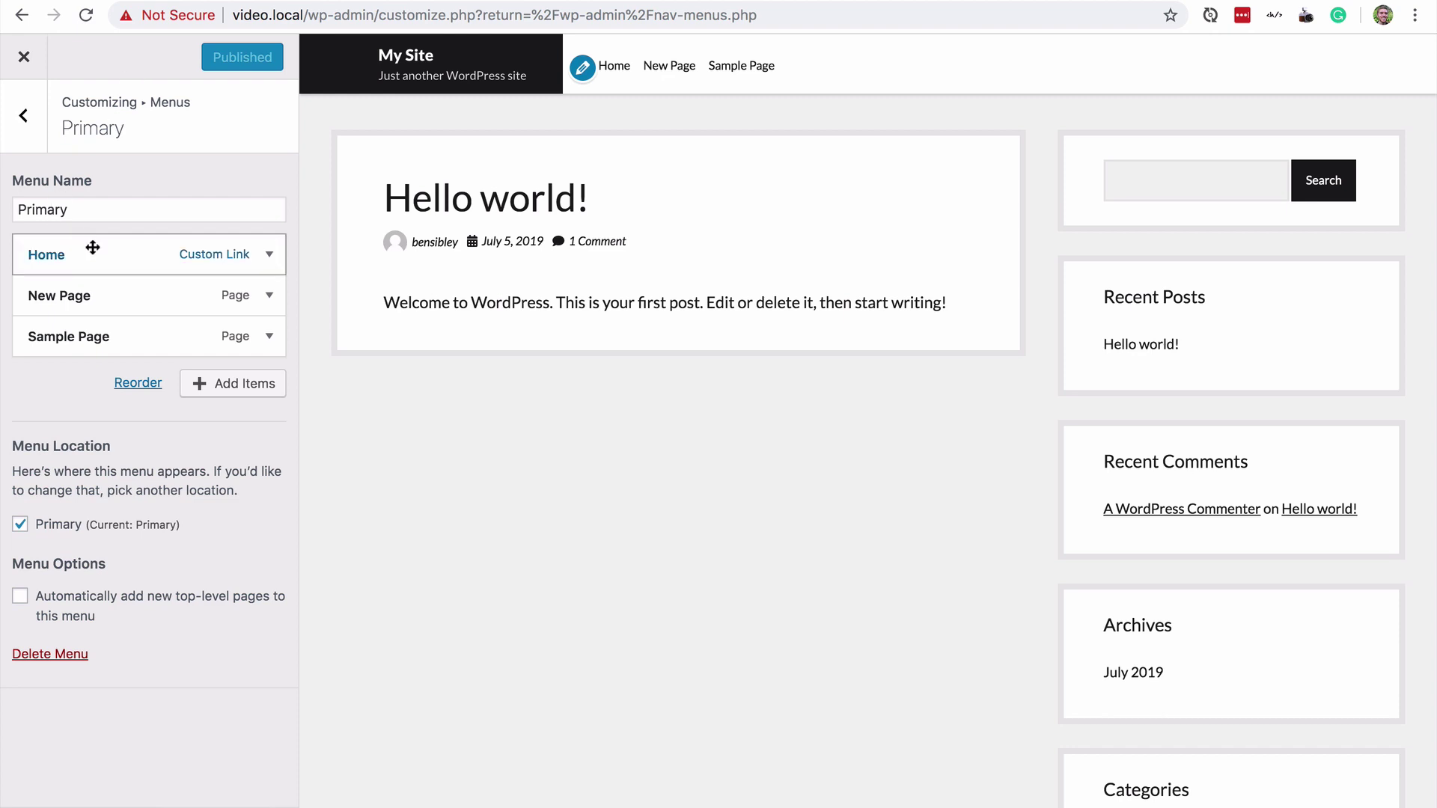
Reorder the menu to New Page, Sample Page, Home, nesting Sample Page under New Page.
drag(92, 247, 83, 295)
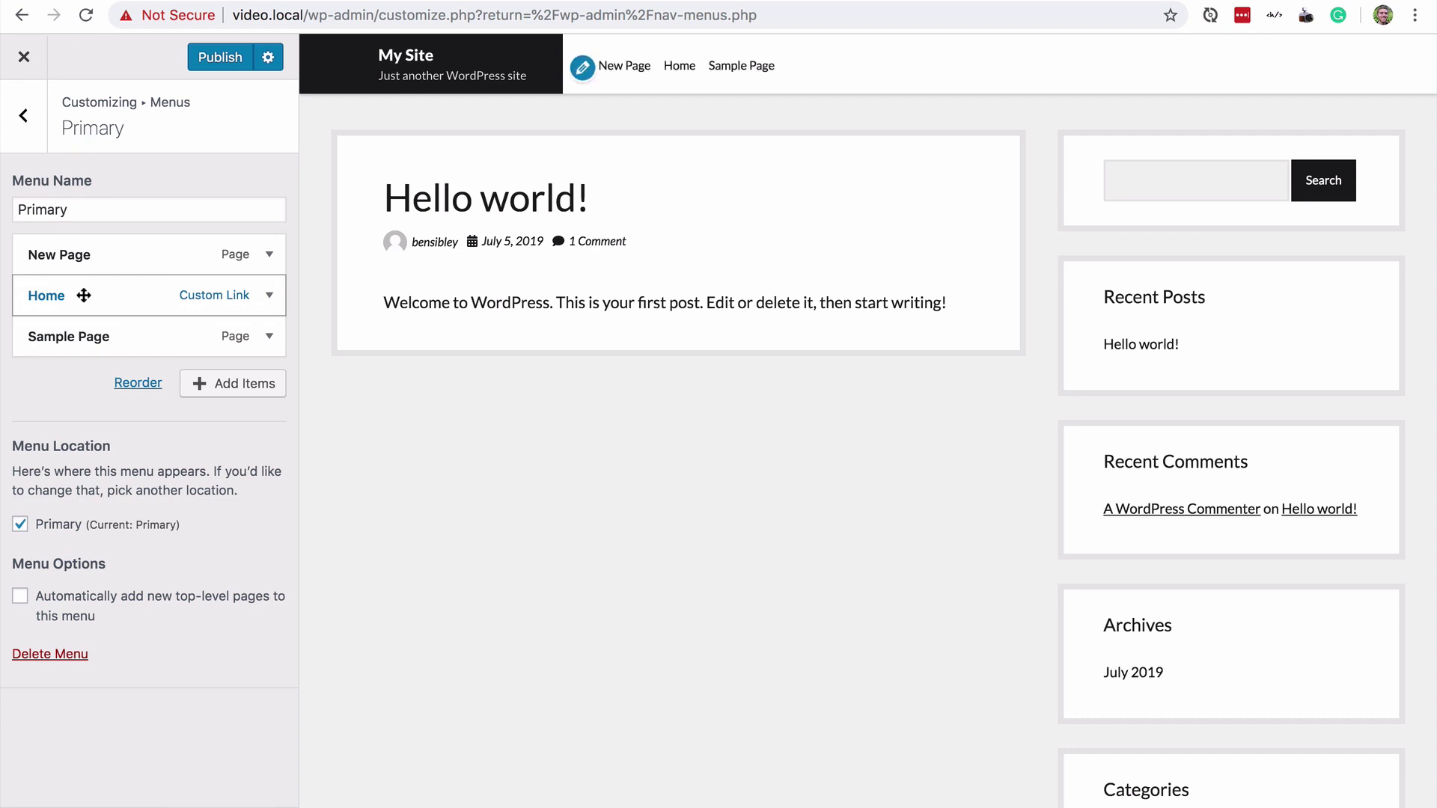
drag(93, 333, 91, 289)
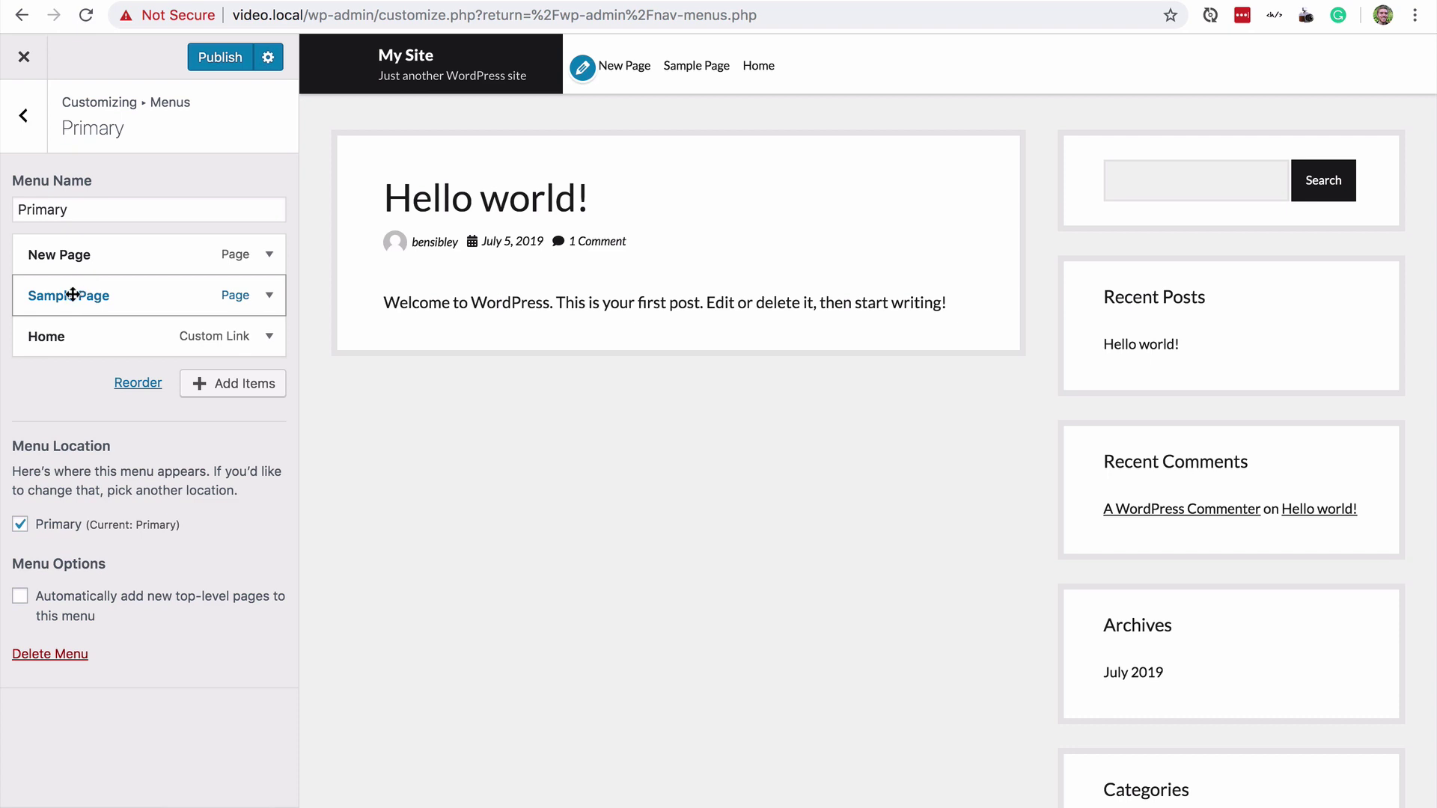
drag(71, 294, 88, 294)
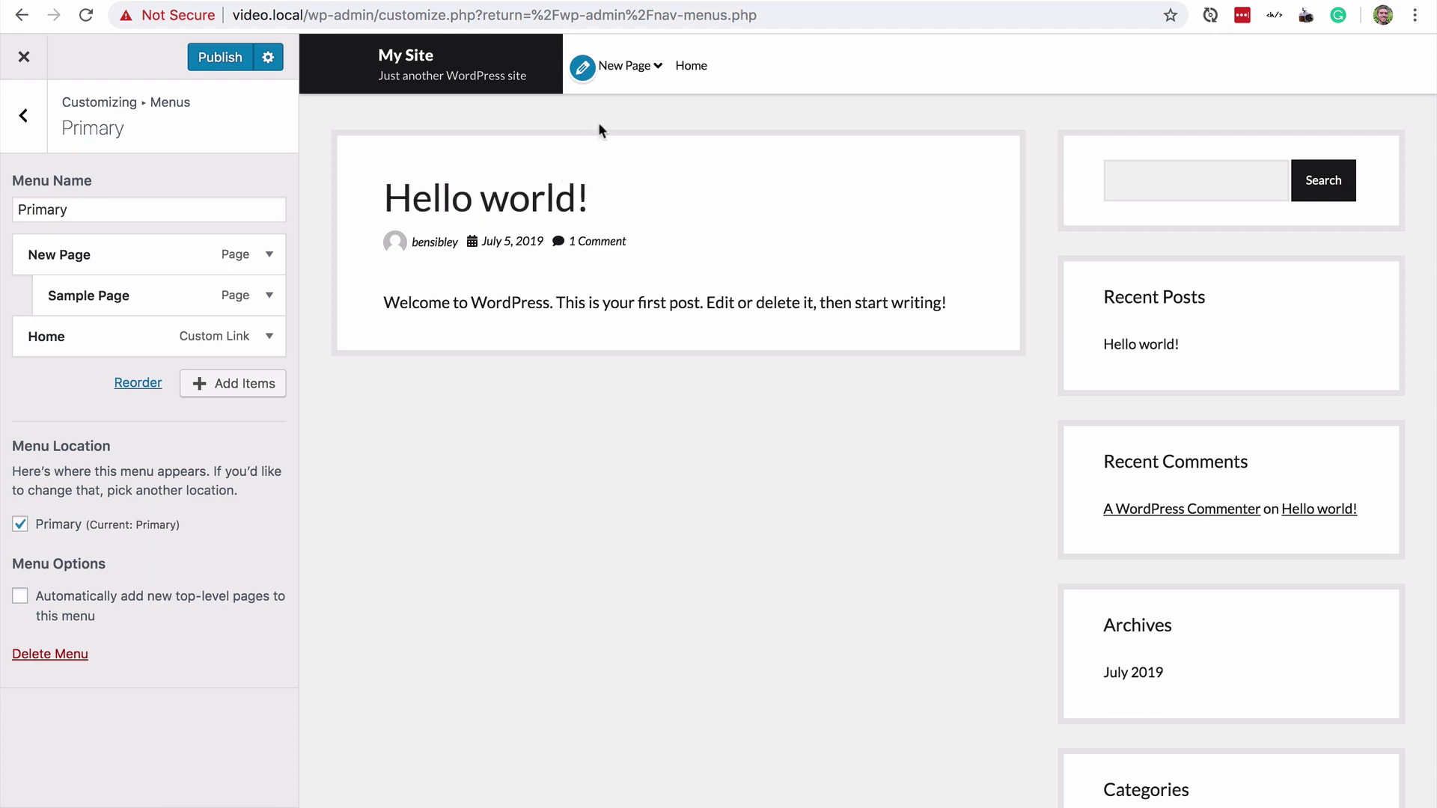
mouse_move(625, 66)
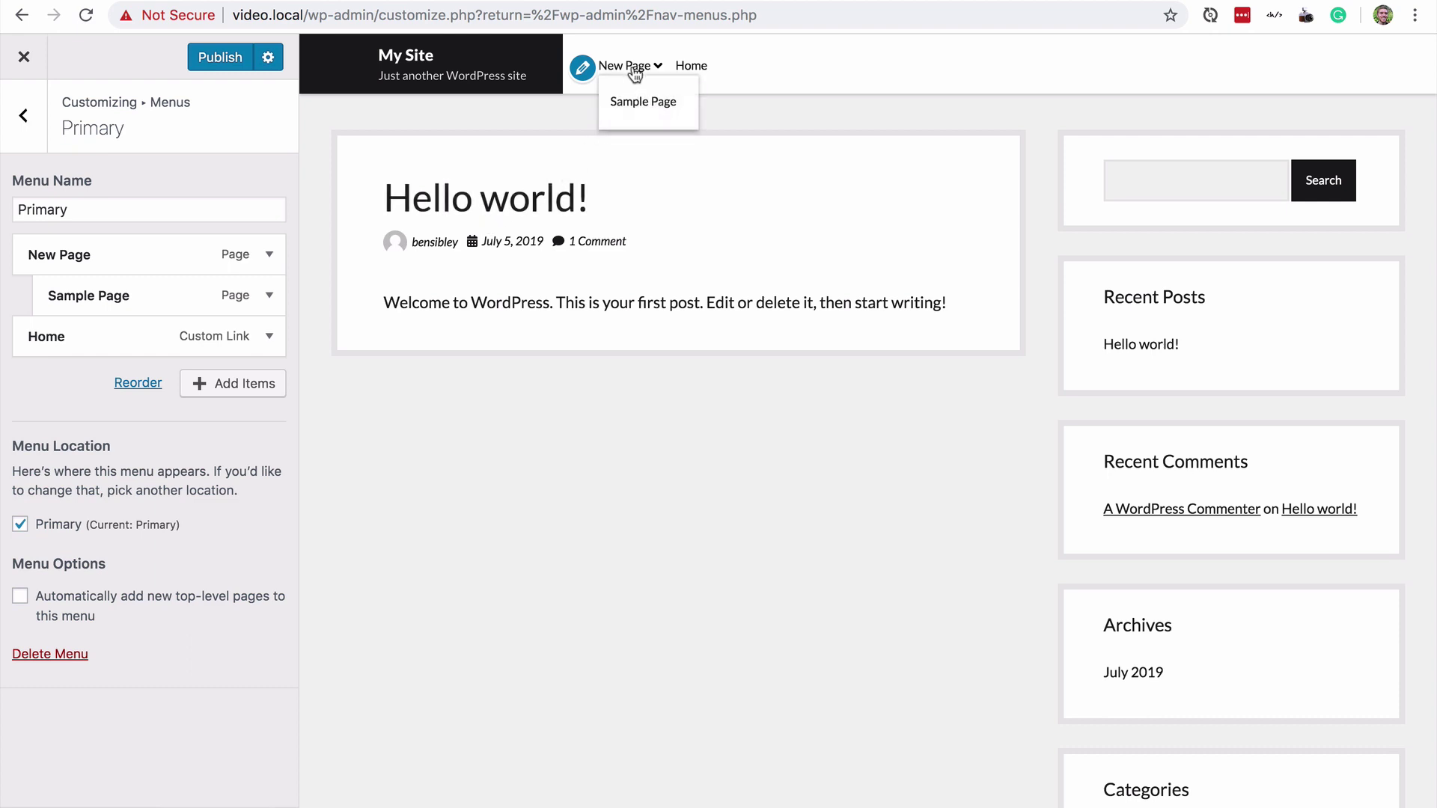
Navigate the site preview to Sample Page via the New Page dropdown.
click(646, 104)
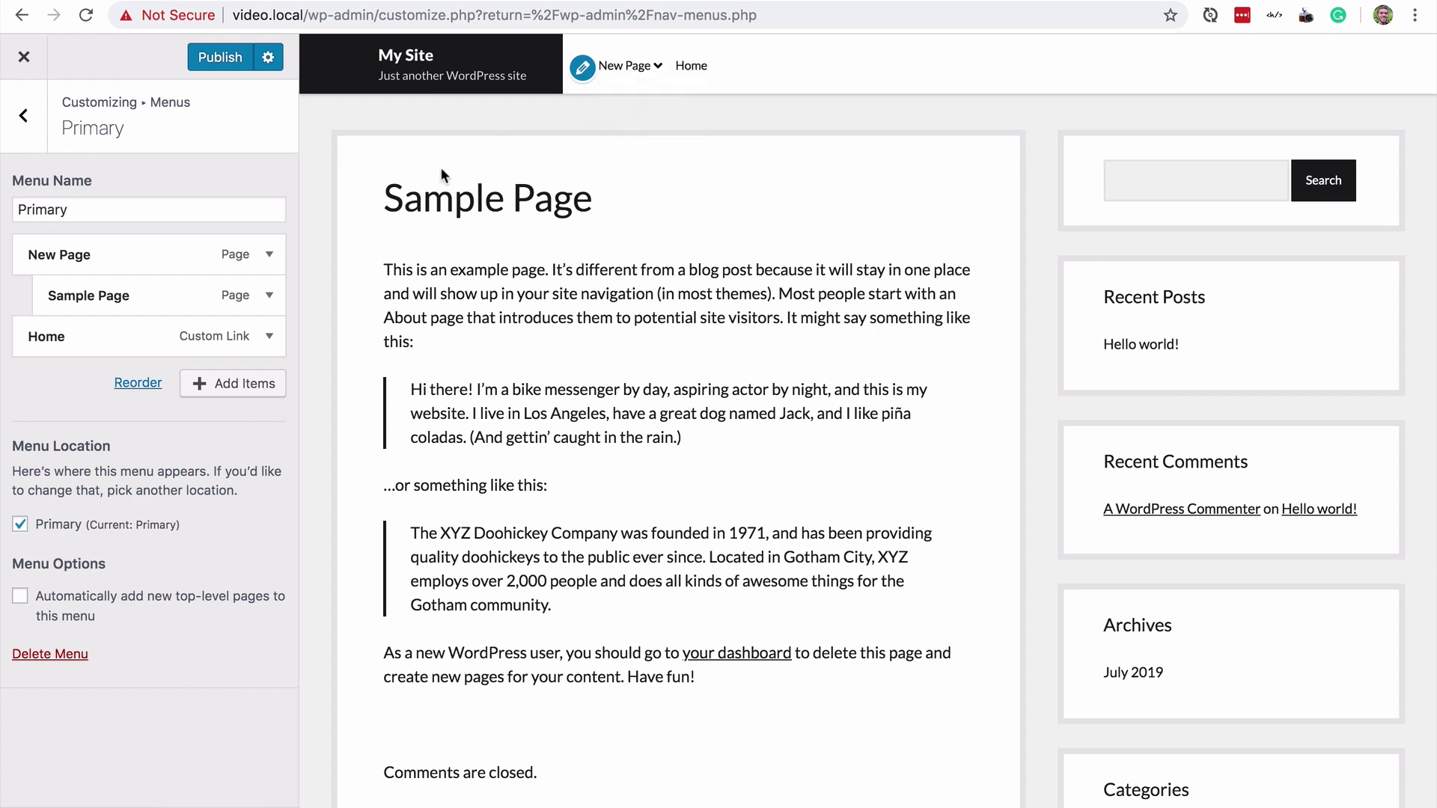
Change the New Page item's Navigation Label to 'Page'.
click(269, 255)
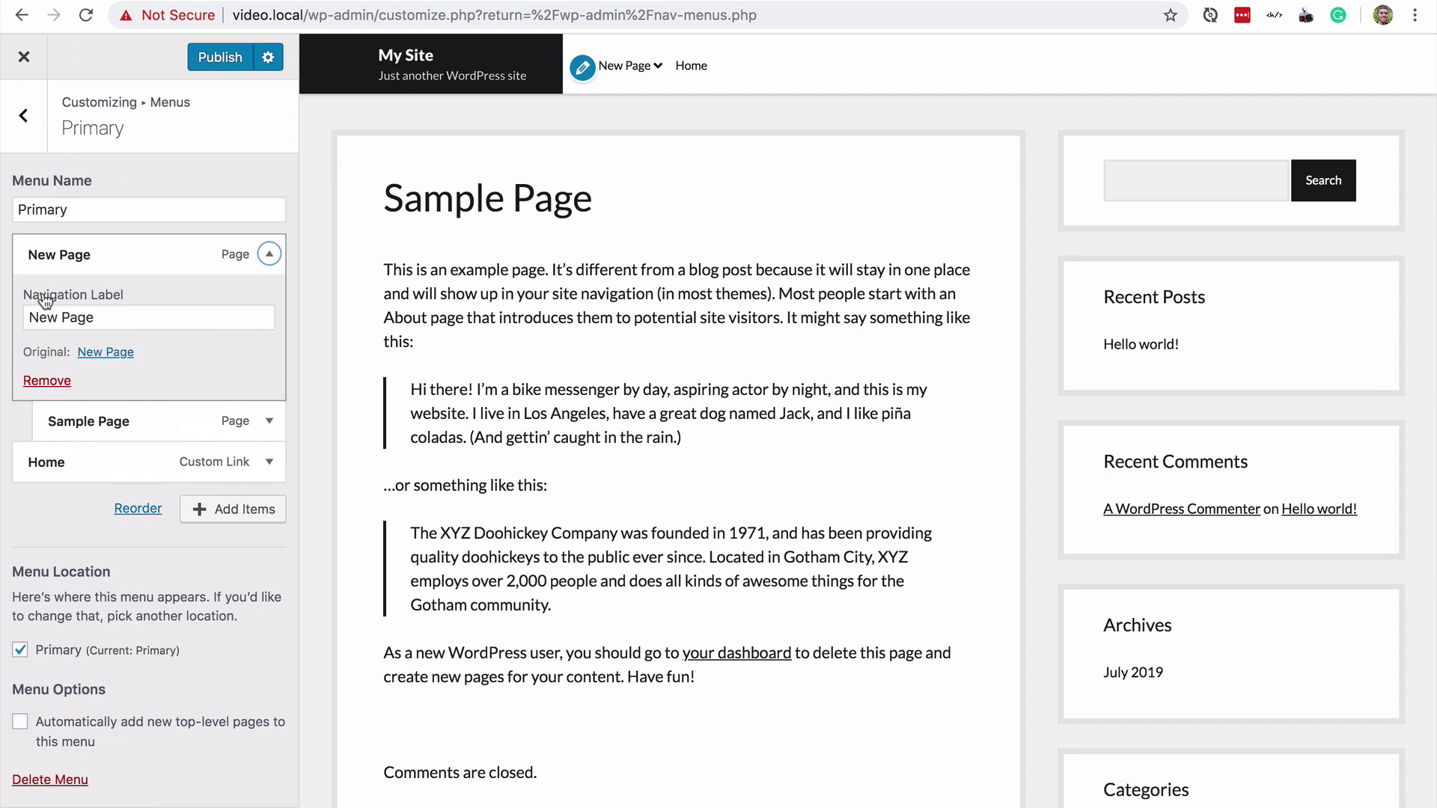
click(62, 316)
drag(62, 317, 29, 317)
key(BackSpace)
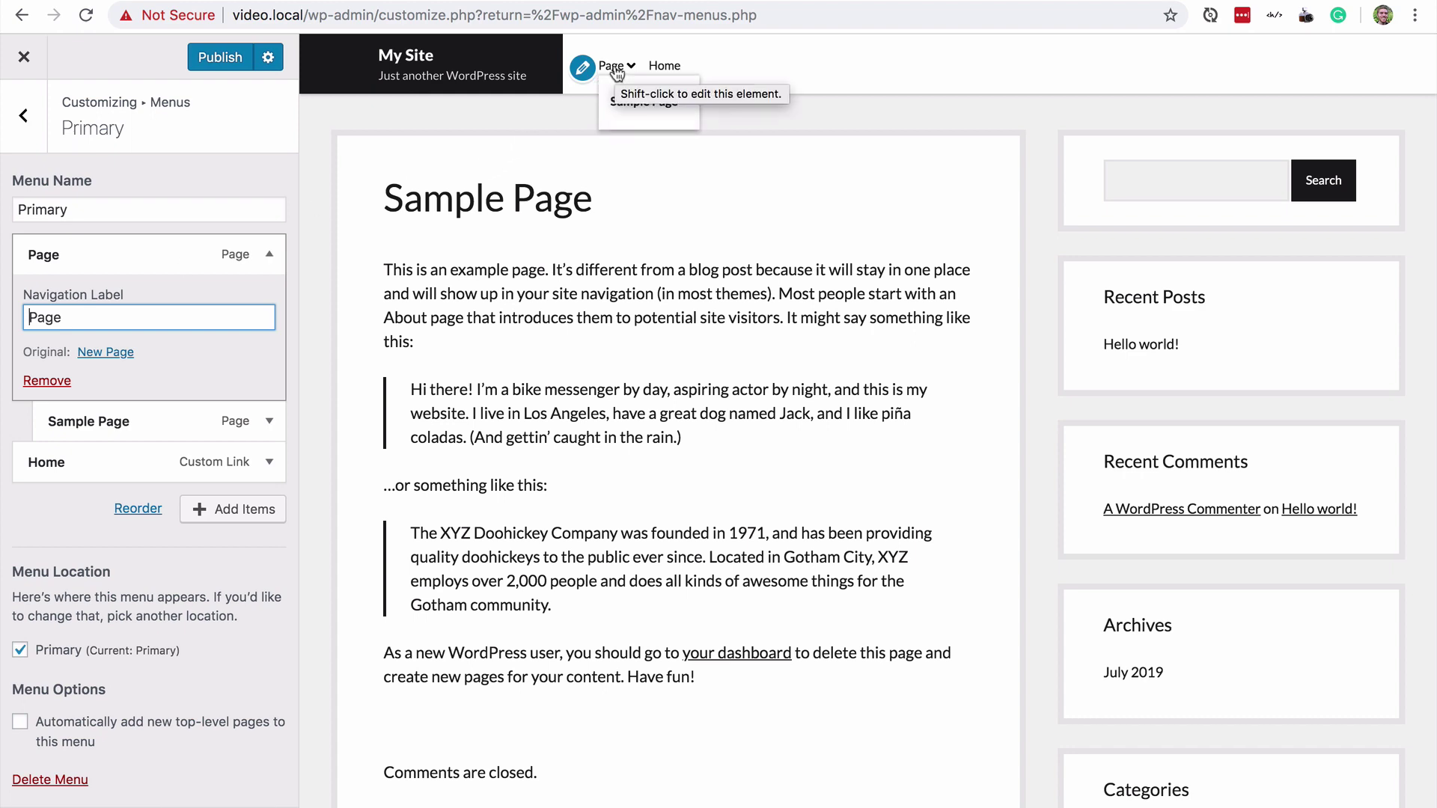
View the relabeled Page in the preview, confirming its heading still reads 'New Page'.
click(615, 68)
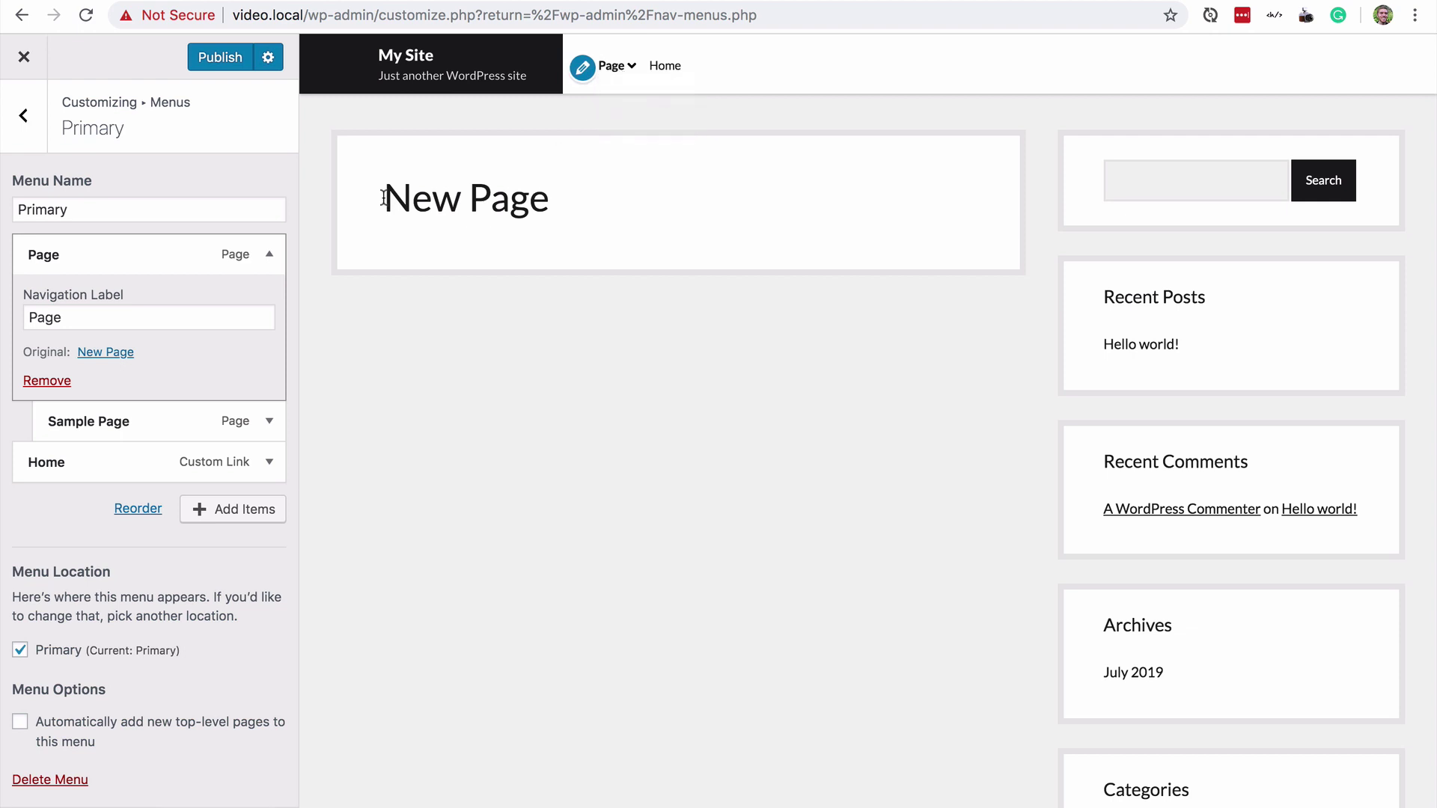
drag(382, 197, 563, 206)
click(120, 318)
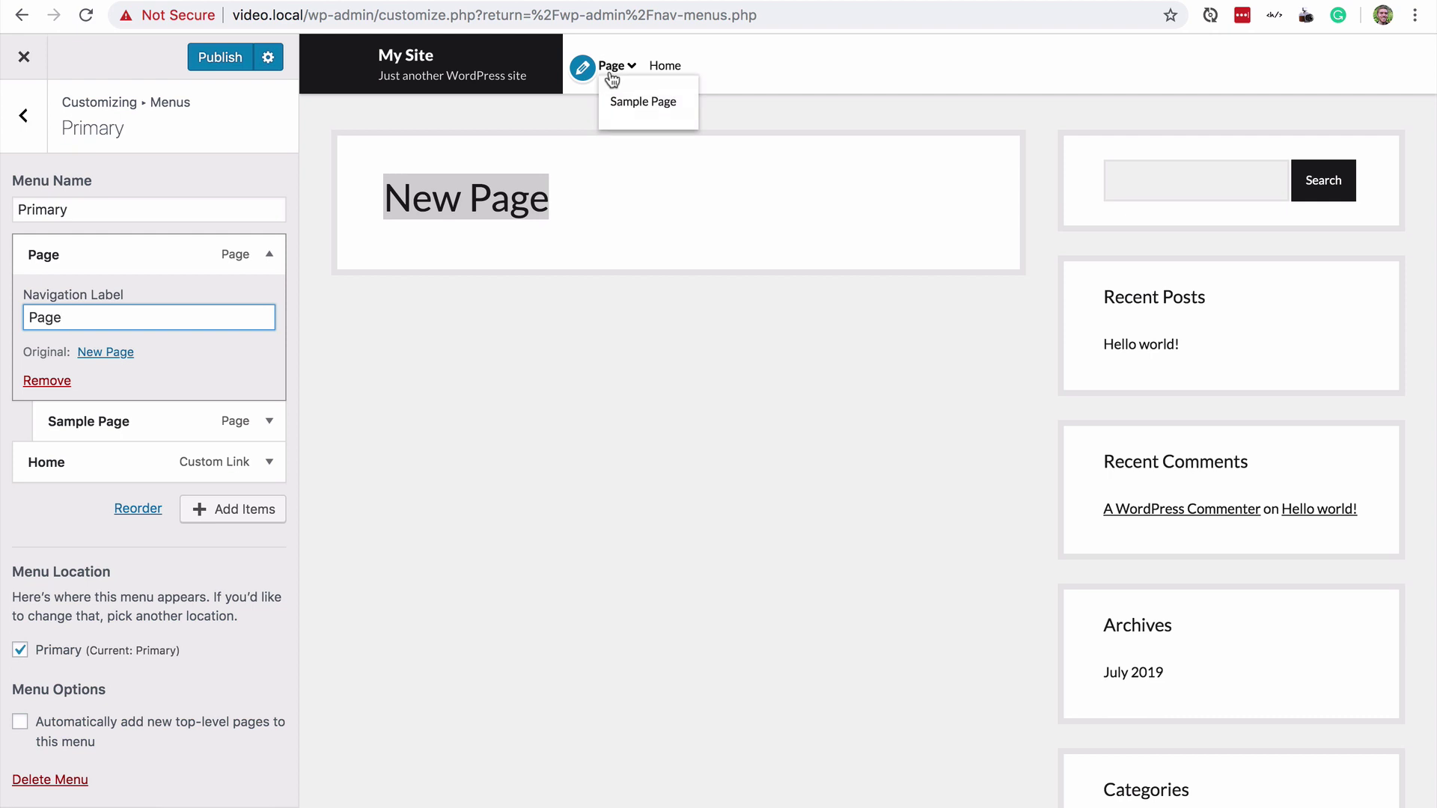
Publish the Customizer changes so the updated Primary menu goes live.
click(206, 59)
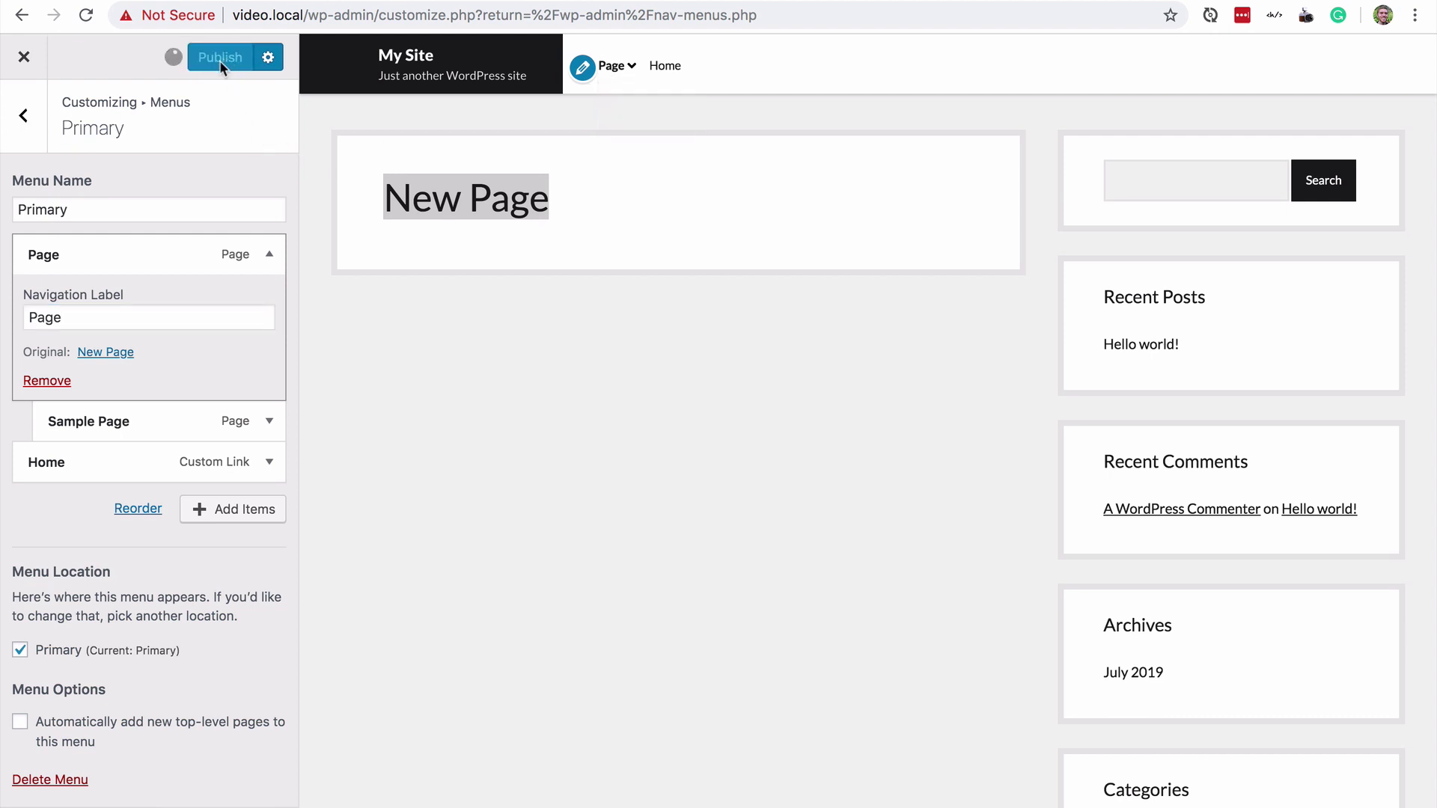